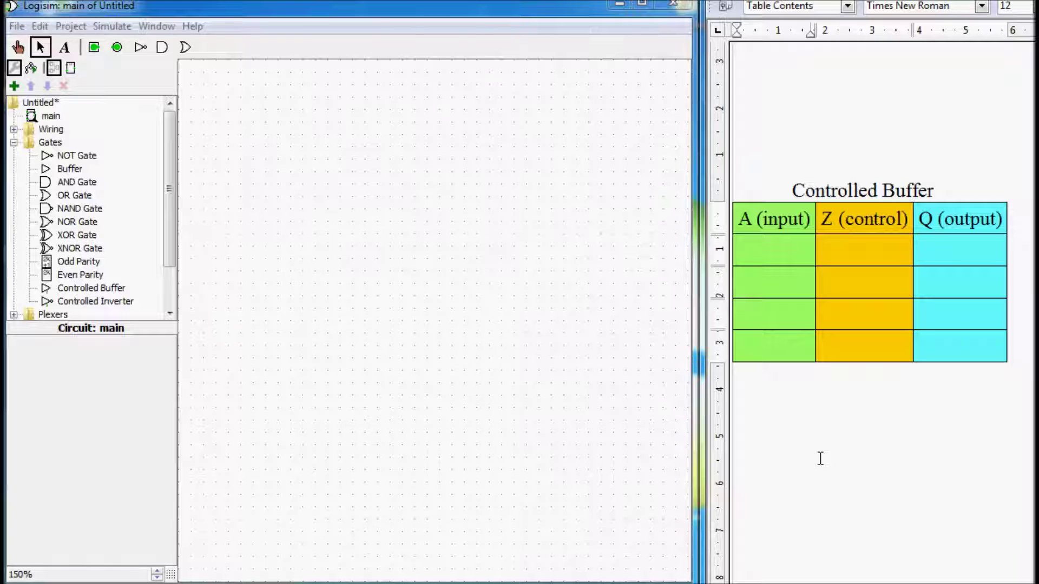
Place a Controlled Buffer on the canvas and wire a new input pin to its data input.
click(97, 288)
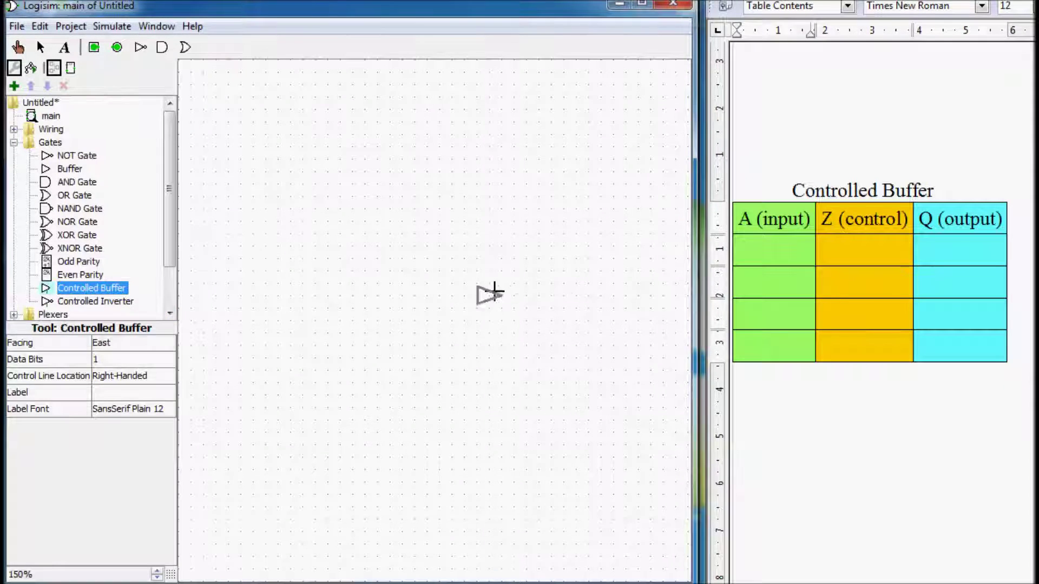
click(537, 283)
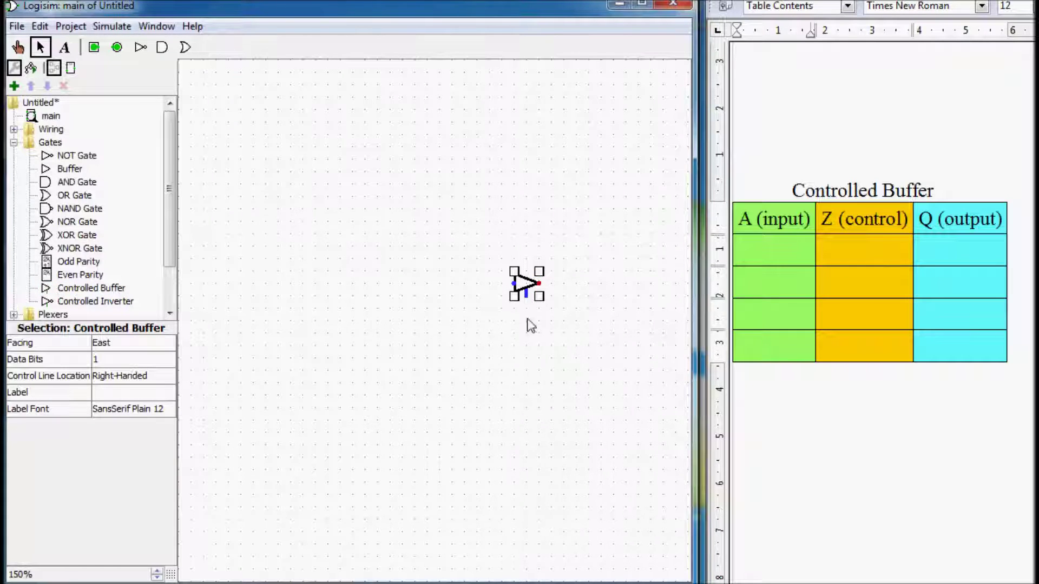
click(94, 49)
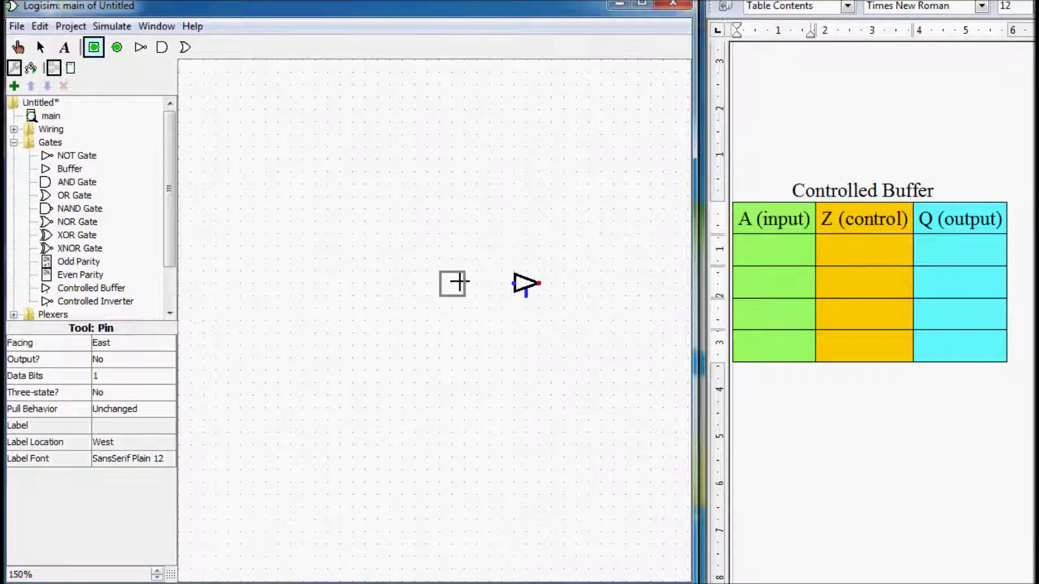
click(428, 283)
drag(429, 283, 514, 284)
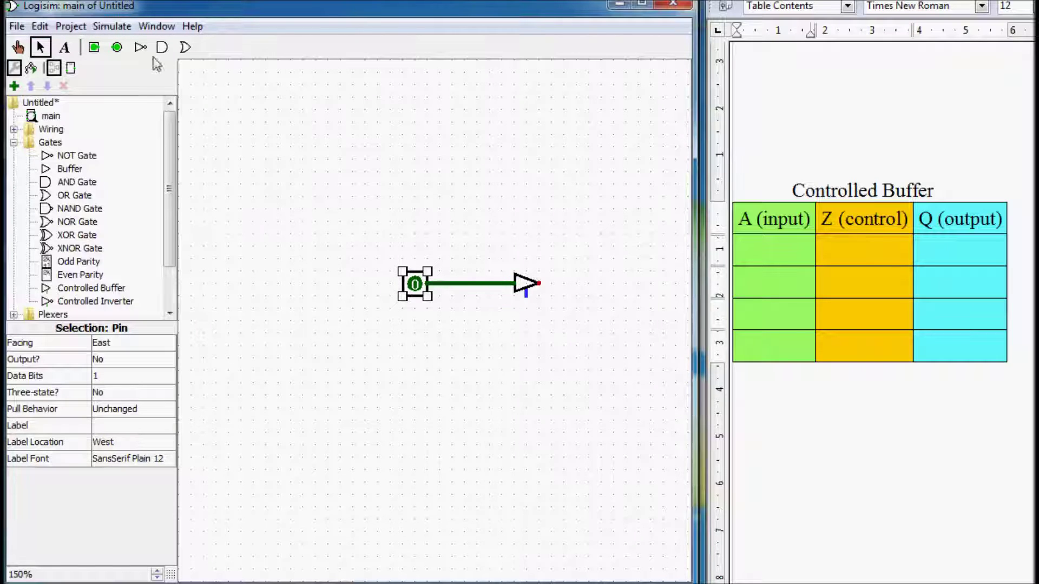
Wire a second input pin to the buffer's control line and an output pin to the buffer's output.
click(95, 49)
click(427, 346)
drag(443, 347, 526, 295)
click(116, 47)
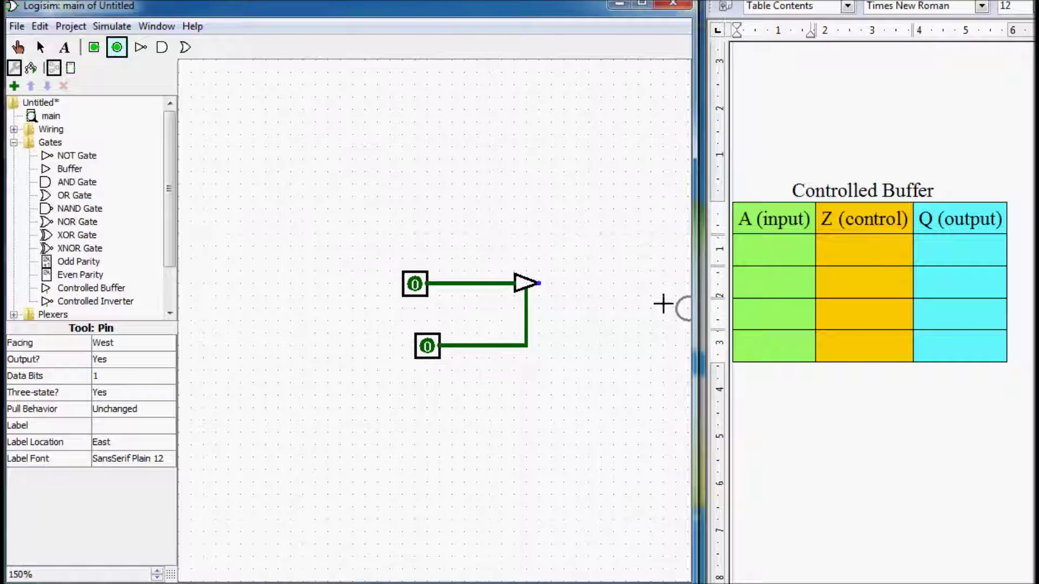
click(588, 284)
drag(539, 283, 576, 284)
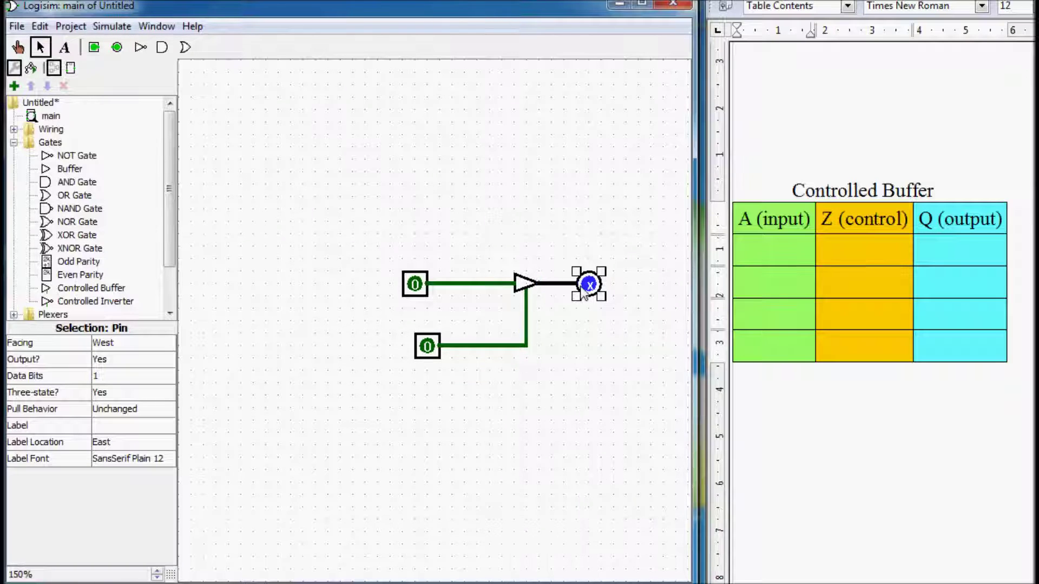
Label the data input pin A, the control input pin Z and the output pin Q.
click(64, 47)
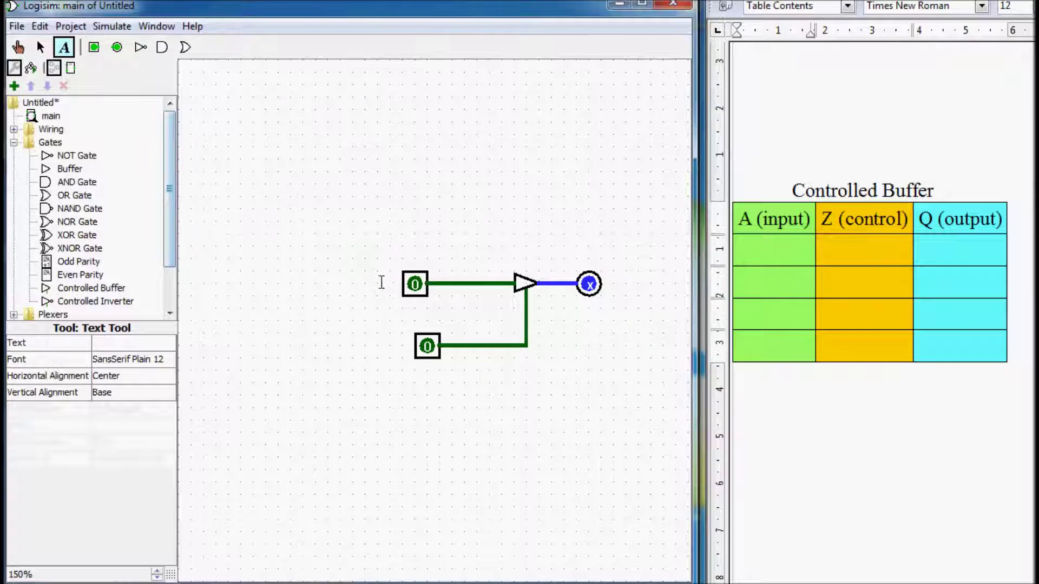
click(381, 282)
text(A)
click(391, 346)
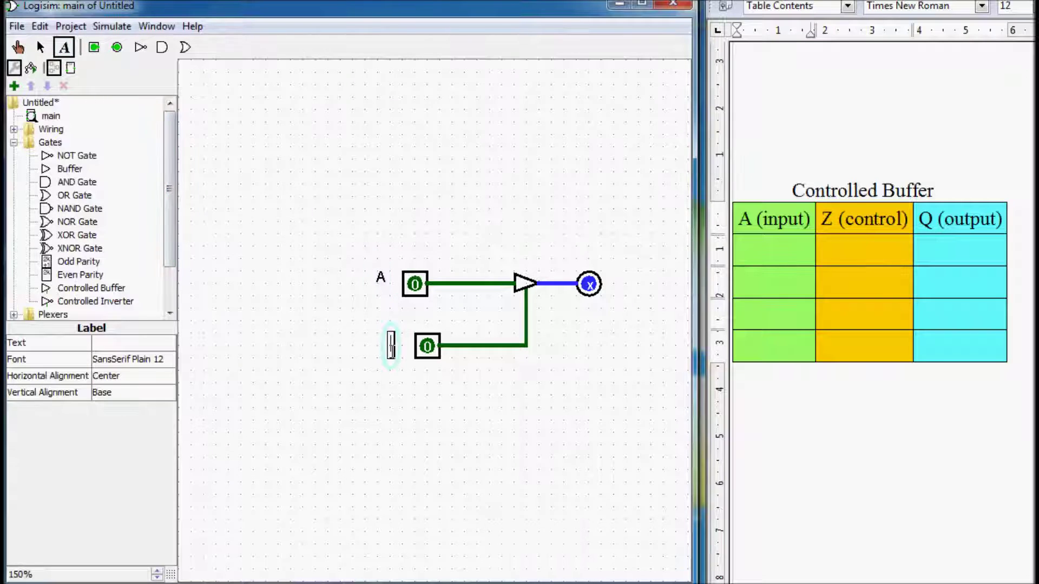
text(Z)
click(612, 275)
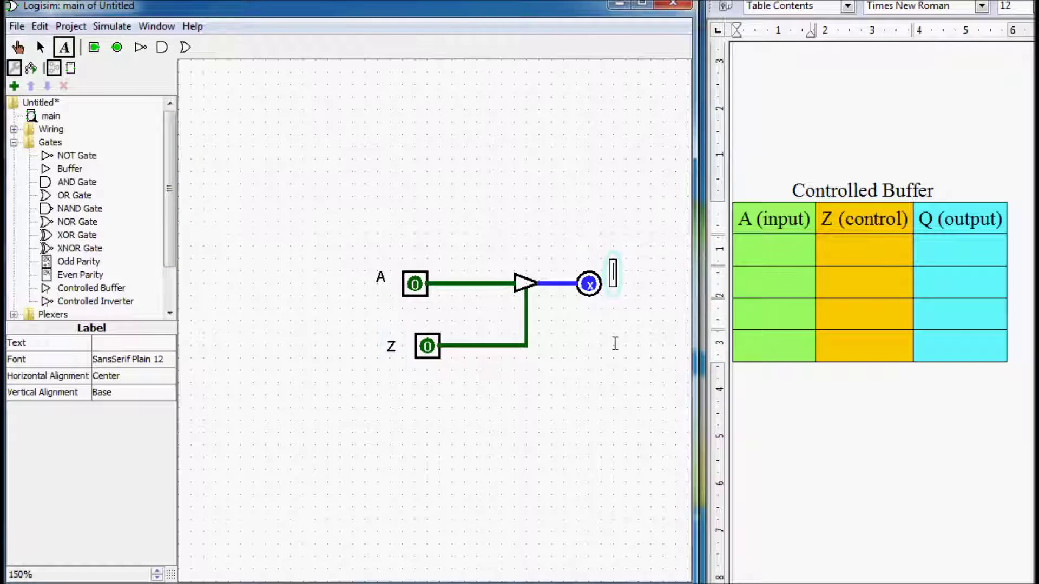
text(Q)
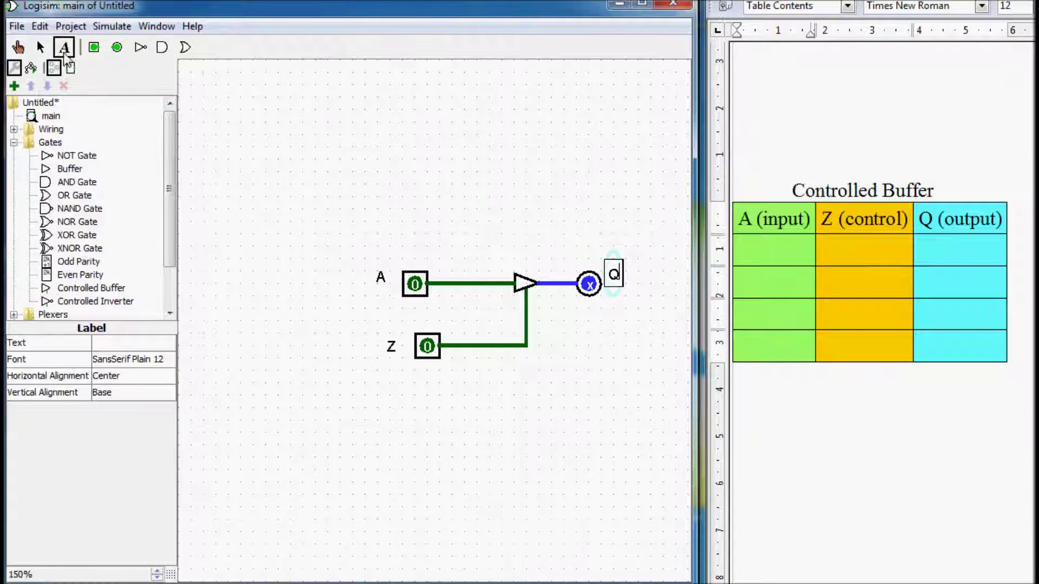
click(40, 47)
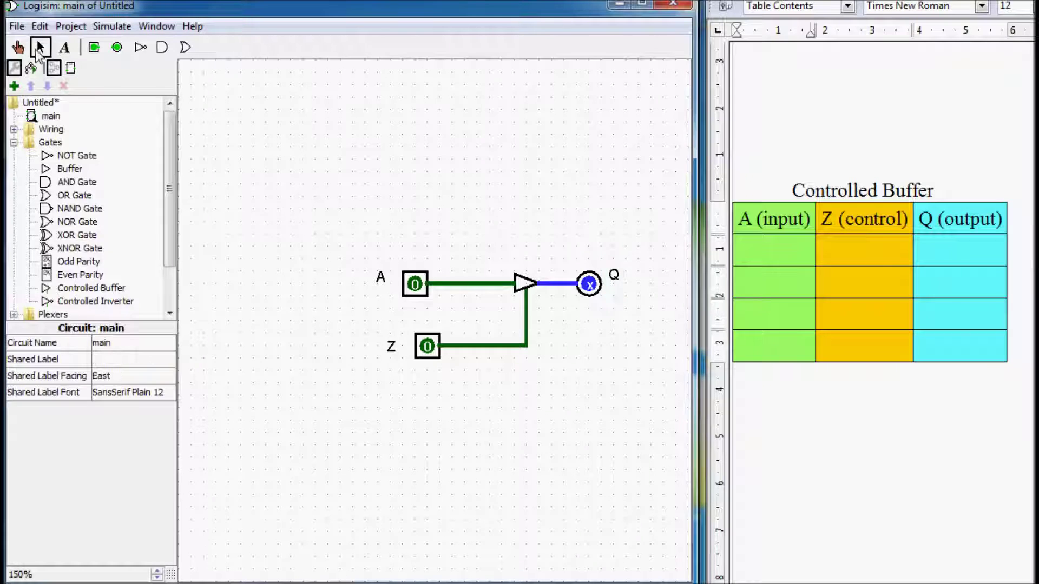
Fill the truth table's Z (control) column with 0, 1, 0, 1 and the A (input) column with 0, 0, 1, 1.
click(852, 247)
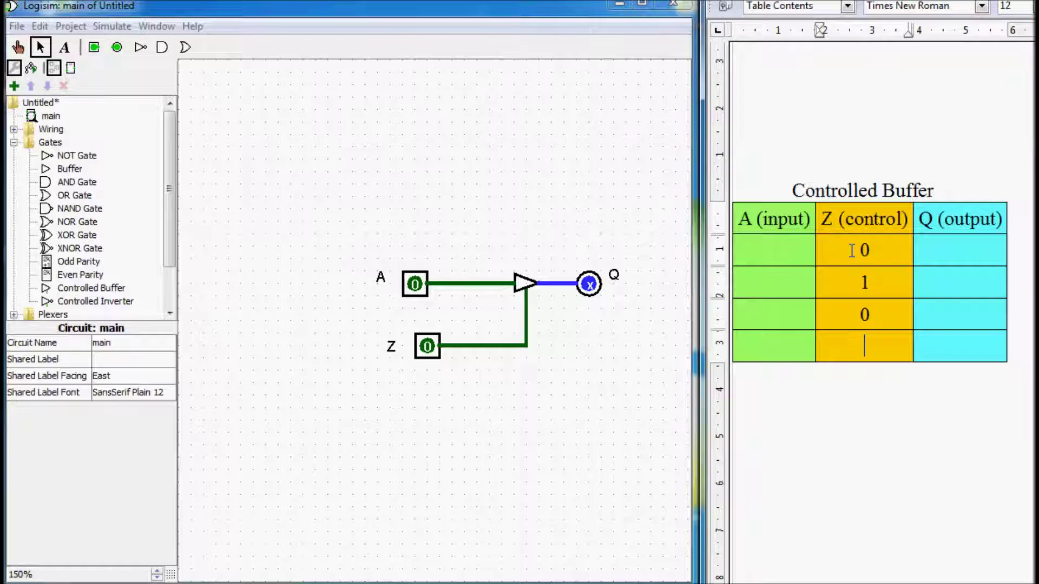
click(795, 246)
text(0)
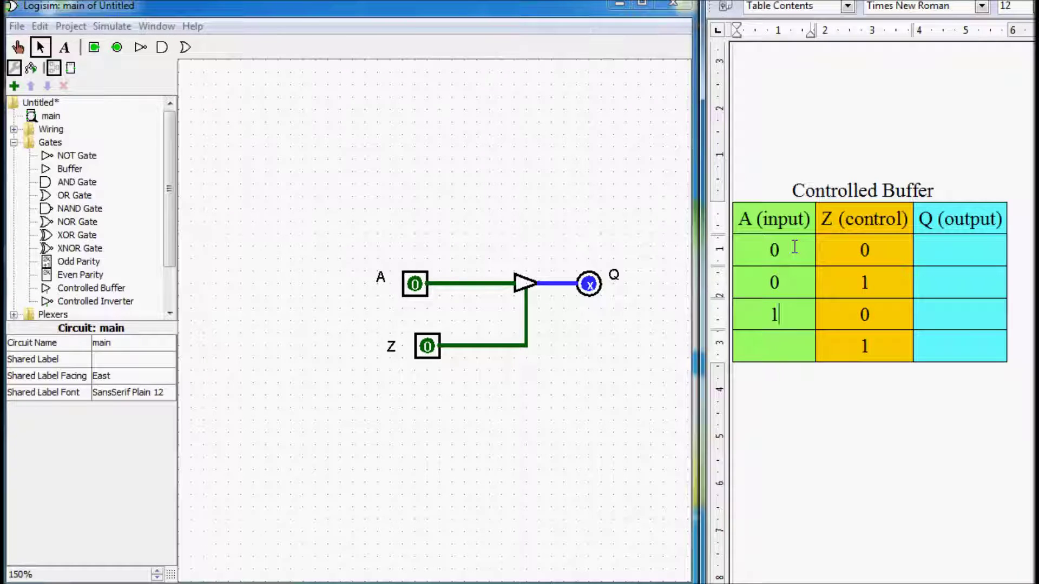
text(1)
Activate the Poke tool and enter X as the Q output for A = 0, Z = 0 in the truth table.
click(17, 47)
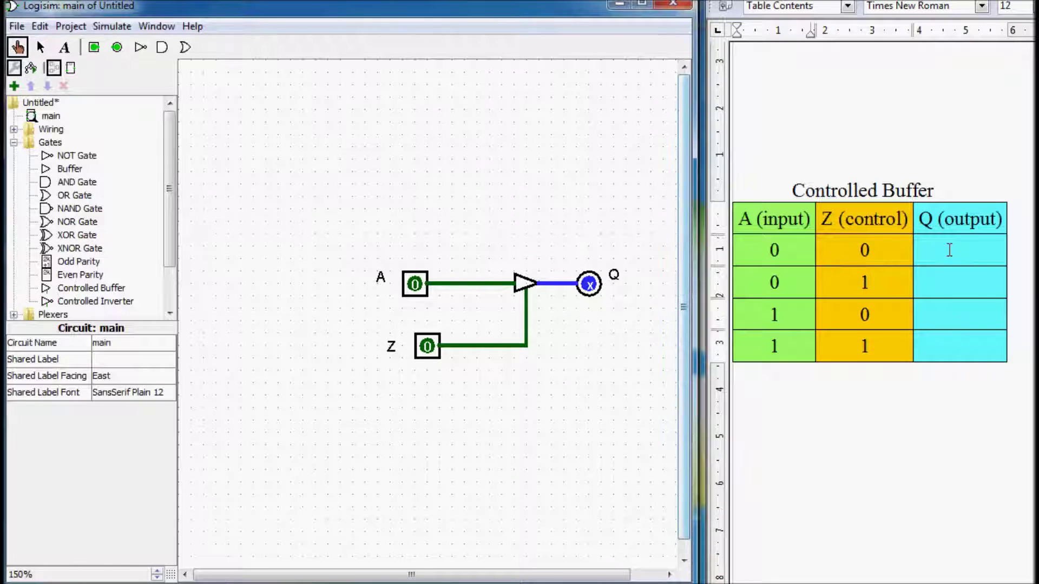
click(949, 250)
text(X)
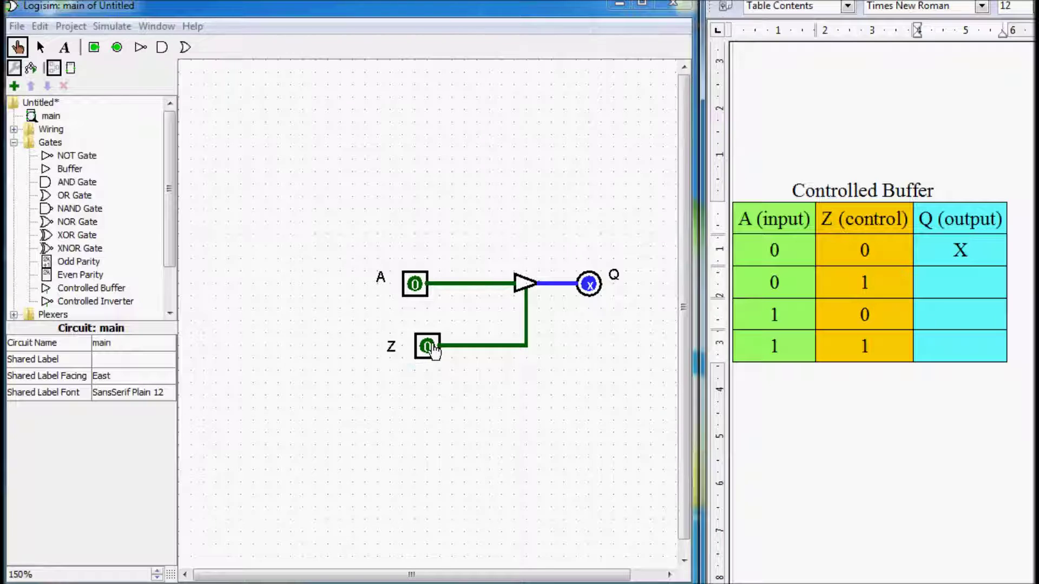
Set pin Z to 1 in the circuit and enter 0 as the Q output for A = 0, Z = 1.
click(428, 347)
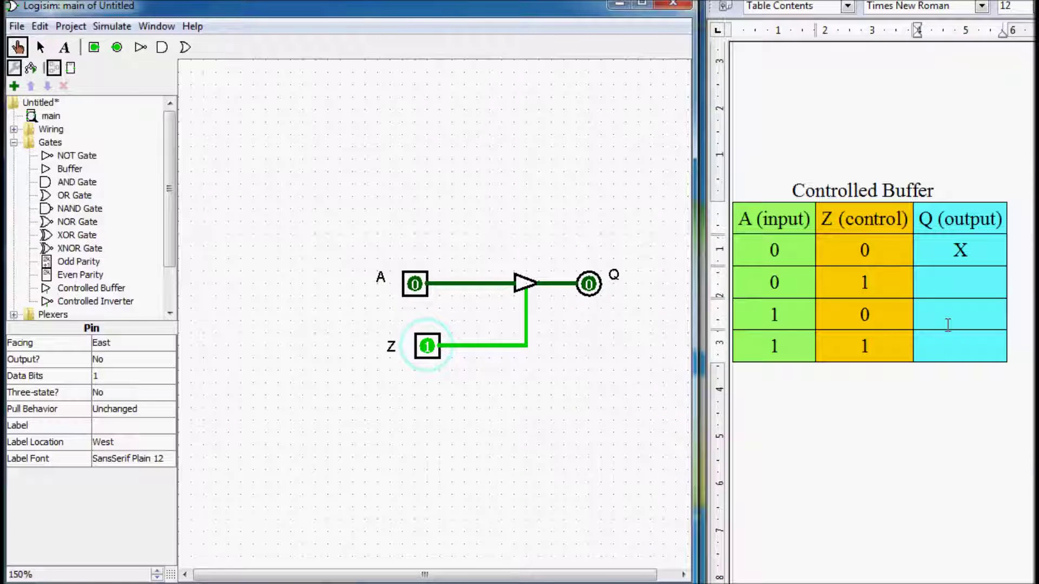
click(955, 282)
text(0)
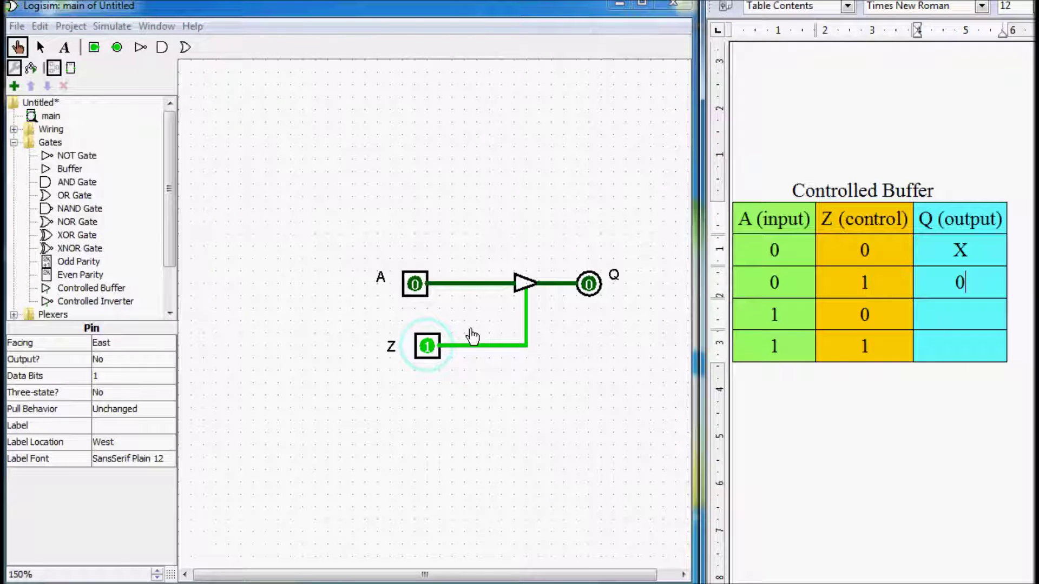
Set pin Z to 0 and pin A to 1, and enter X as the Q output for A = 1, Z = 0.
click(428, 348)
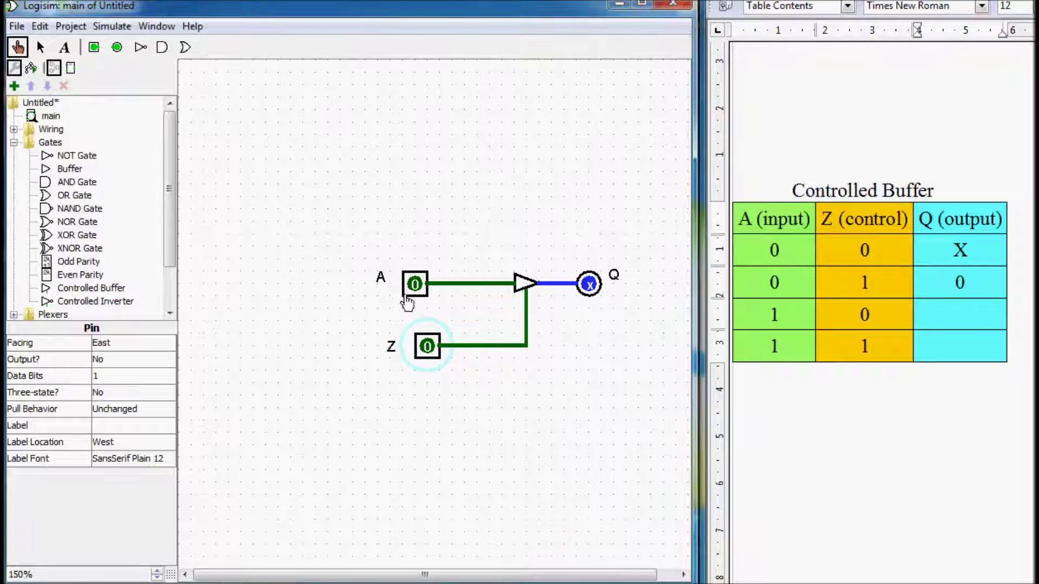
click(415, 286)
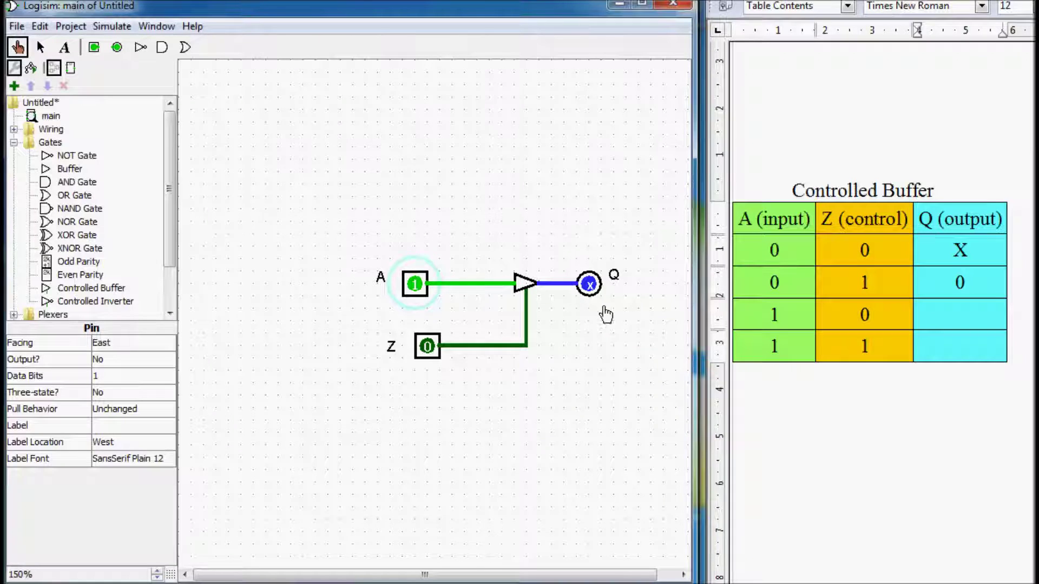
click(958, 315)
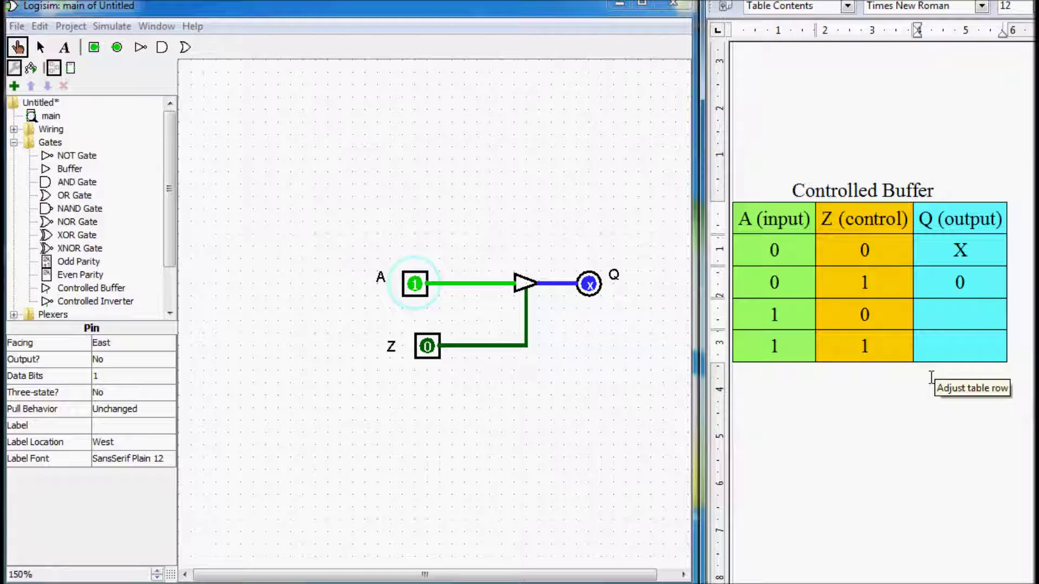
text(X)
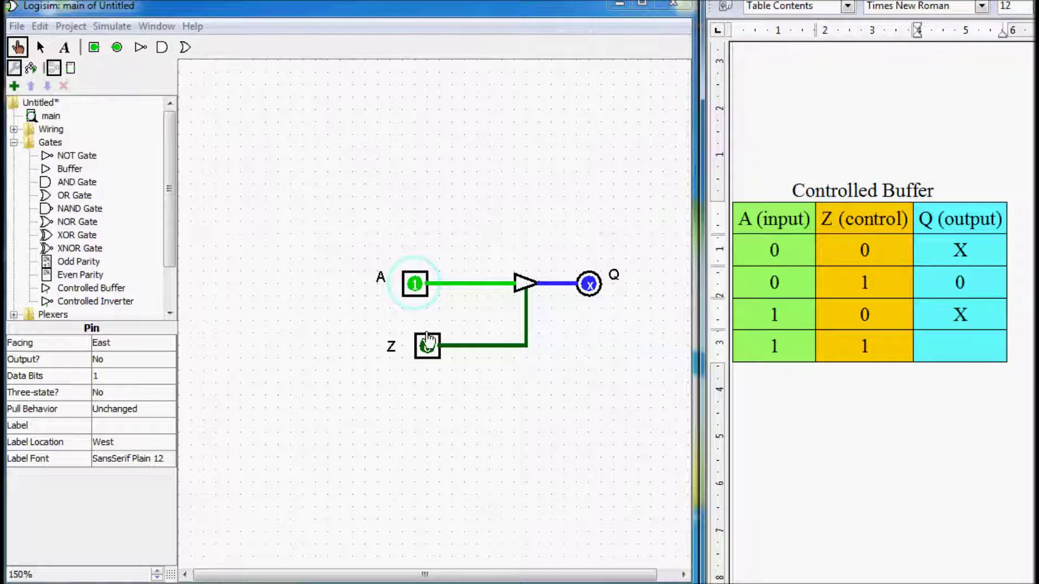
Set pin Z to 1 with A at 1, and enter 1 as the Q output in the table's last row.
click(428, 338)
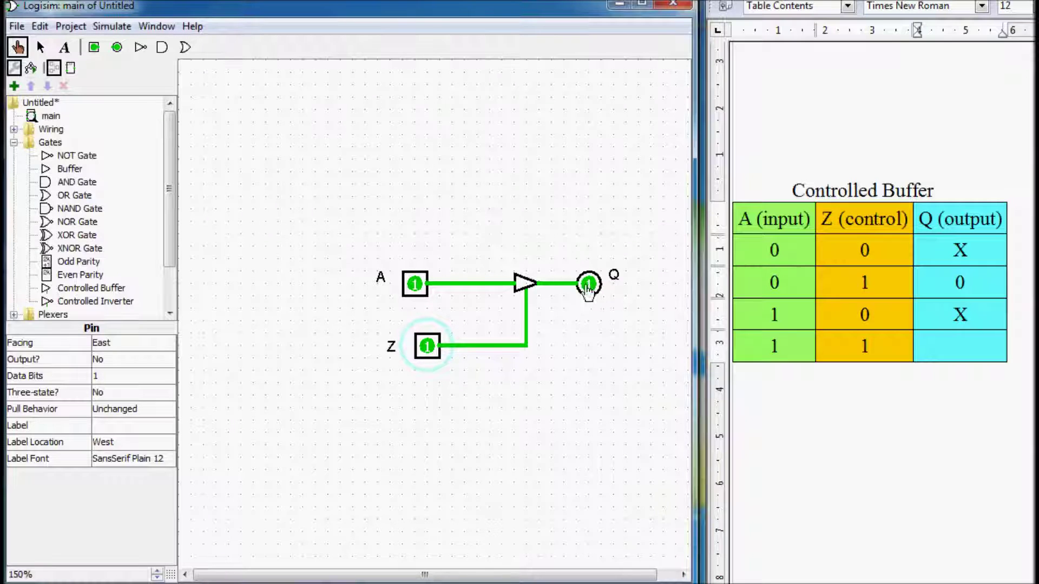
click(961, 347)
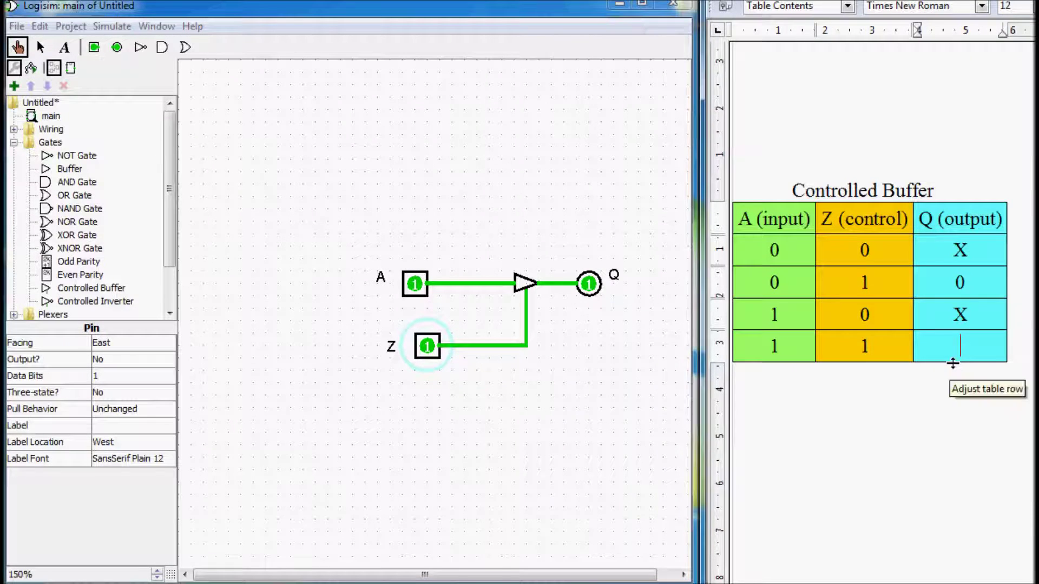
text(1)
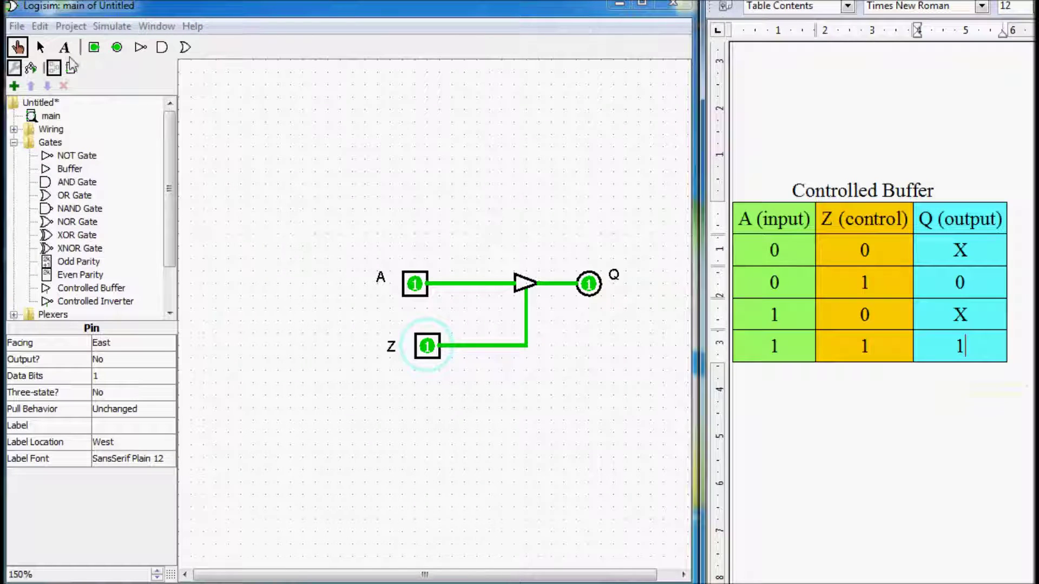
Delete the controlled buffer, its connecting wires and the A and Z labels, keeping the pins and the Q label.
click(40, 47)
drag(458, 216, 576, 391)
key(Delete)
click(490, 283)
key(Delete)
click(486, 346)
key(Delete)
drag(335, 238, 402, 384)
key(Delete)
Move the two input pins farther apart, one well above and one well below the output pin's level.
click(417, 283)
drag(417, 284, 367, 209)
drag(429, 346, 367, 408)
click(407, 326)
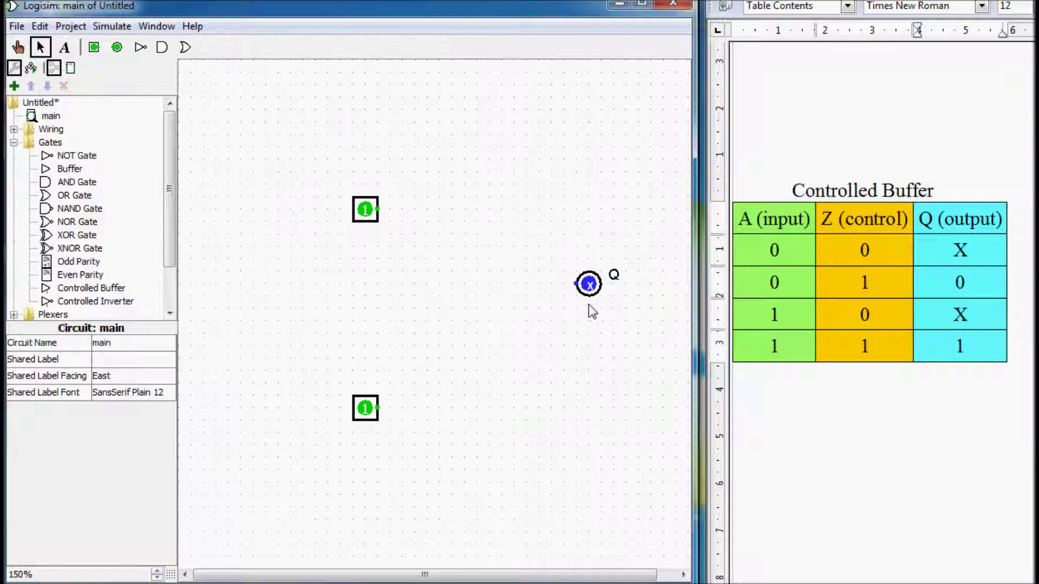
Label the upper input pin A1 and the lower input pin A2.
click(64, 47)
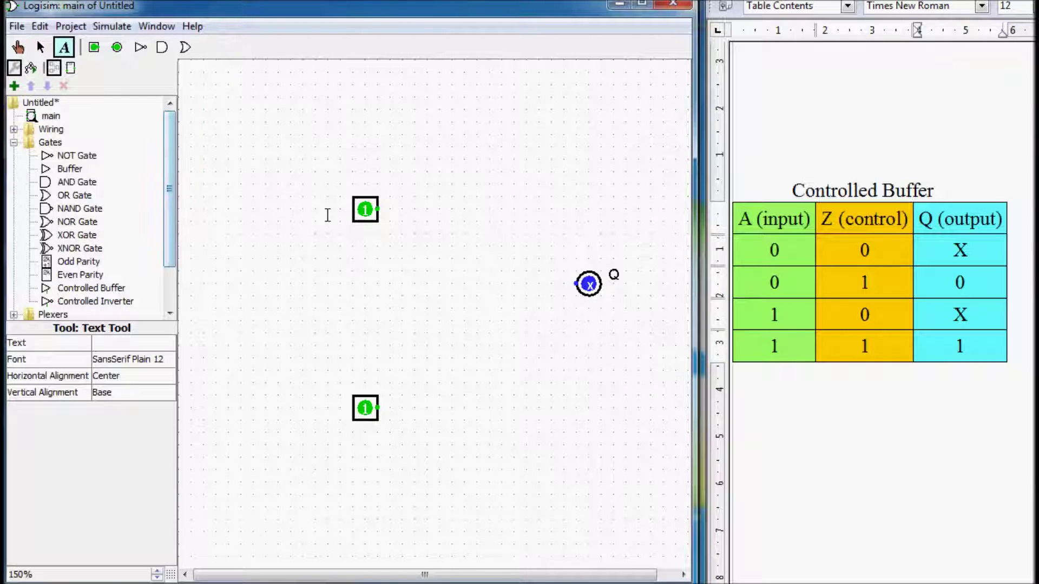
click(328, 215)
text(A1)
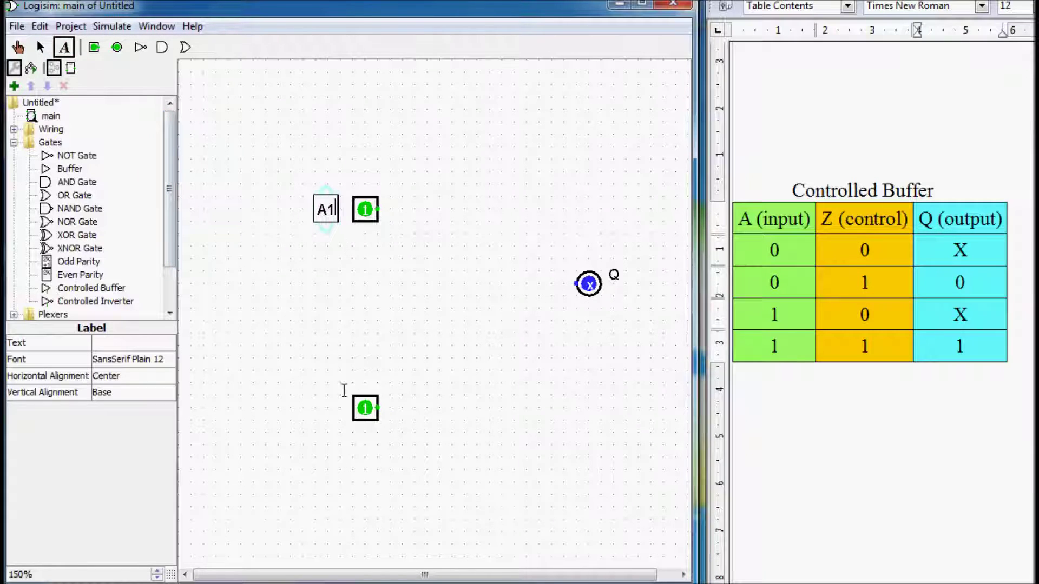
click(322, 414)
text(A2)
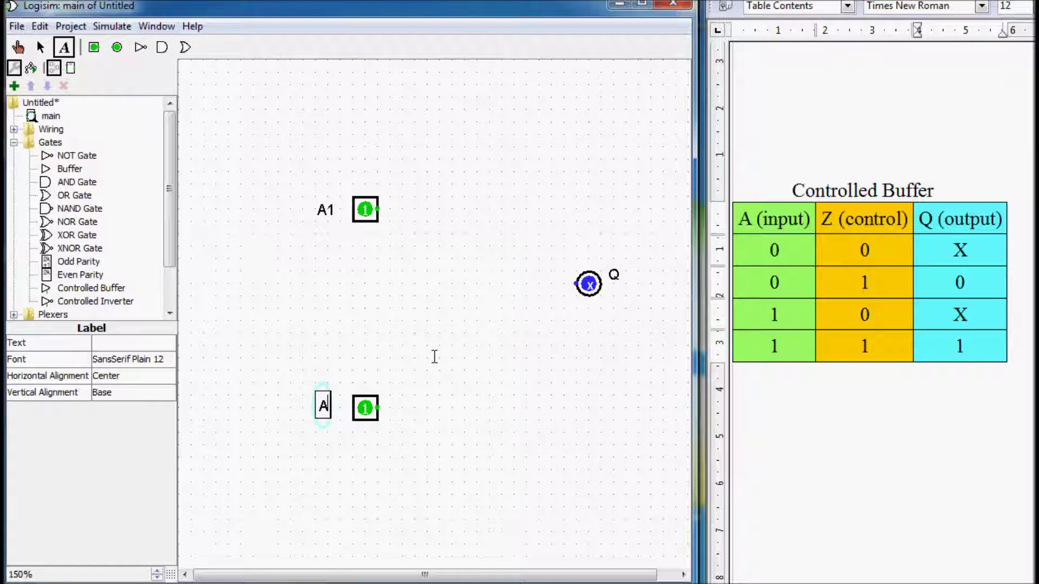
click(40, 47)
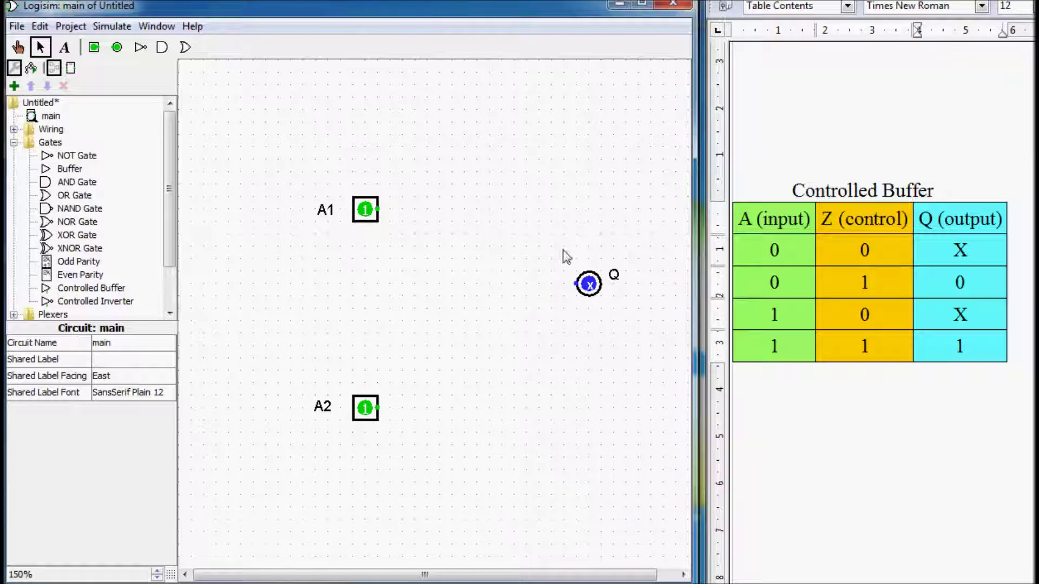
Add the text label "LED" below the output pin Q.
click(64, 48)
click(575, 311)
text(LED)
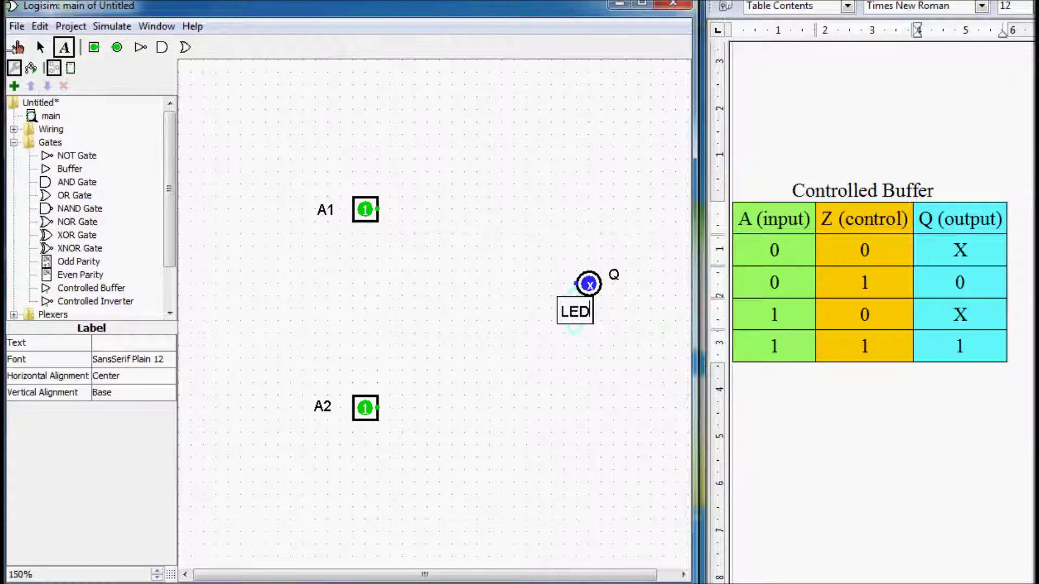
click(18, 48)
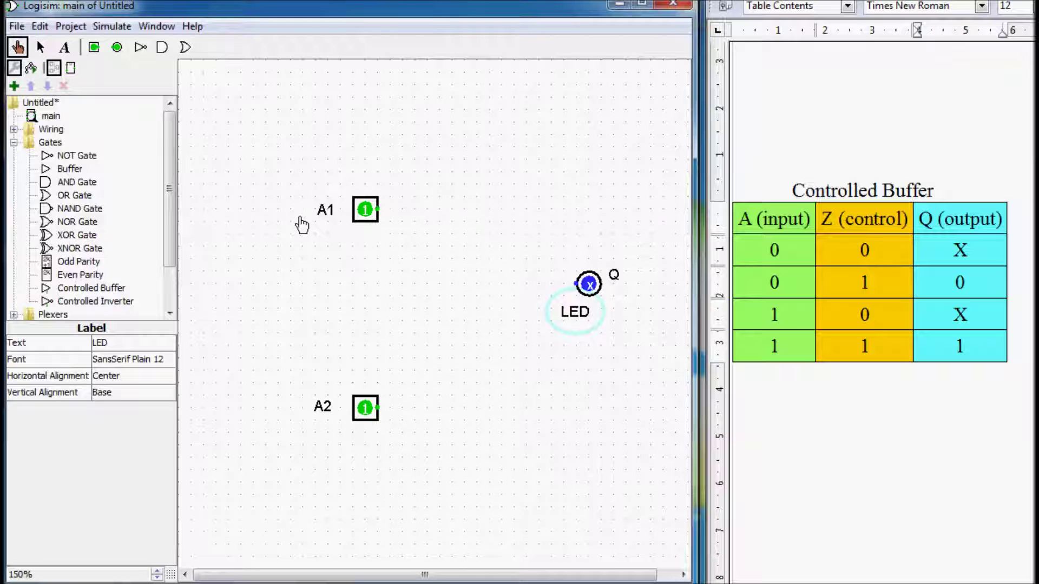
click(40, 47)
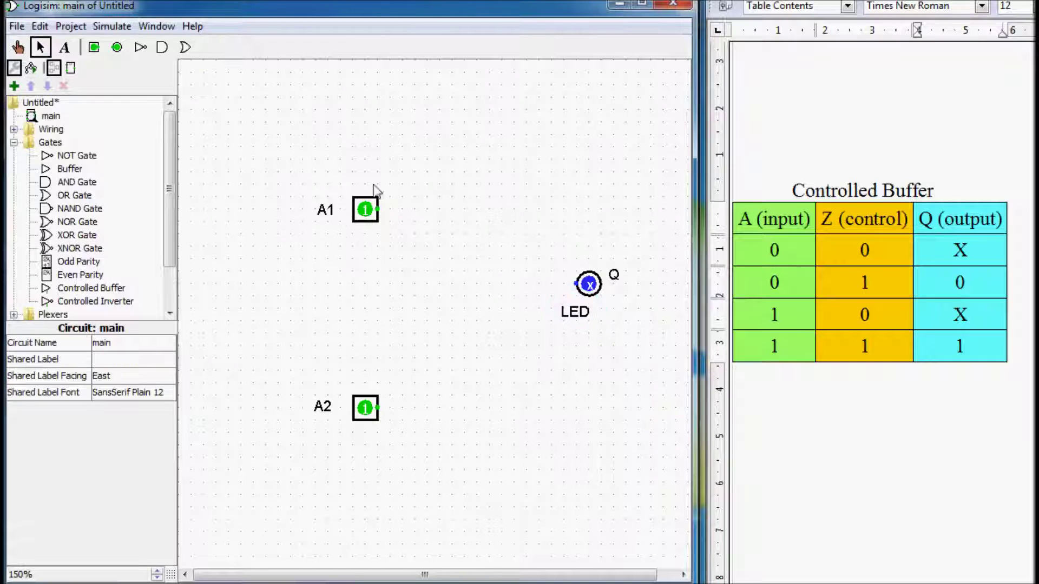
Add the text labels "1st room" above input A1, "2nd room" above input A2 and "3rd room" above output Q.
click(63, 47)
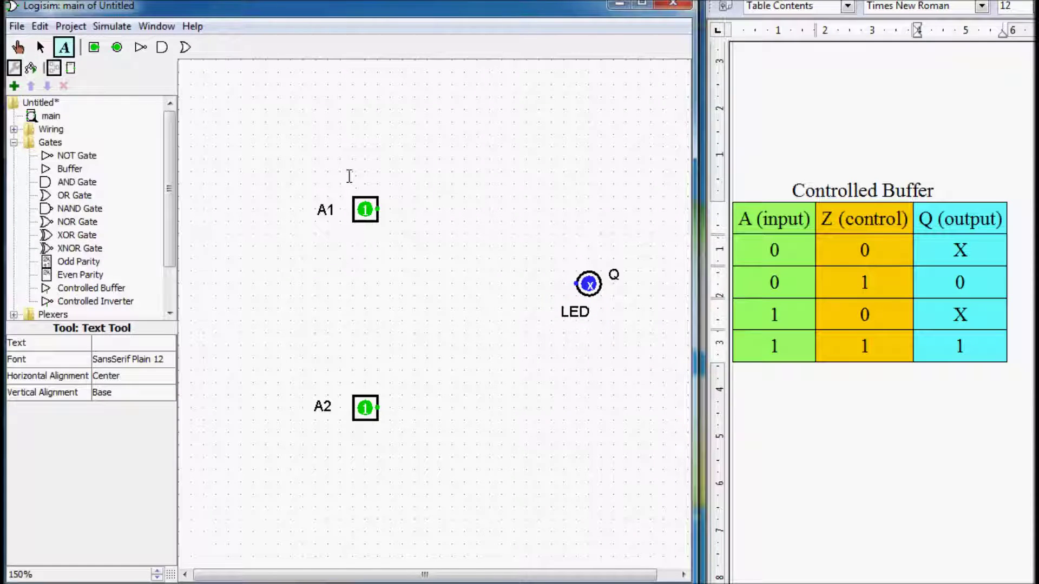
click(343, 173)
text(1st room)
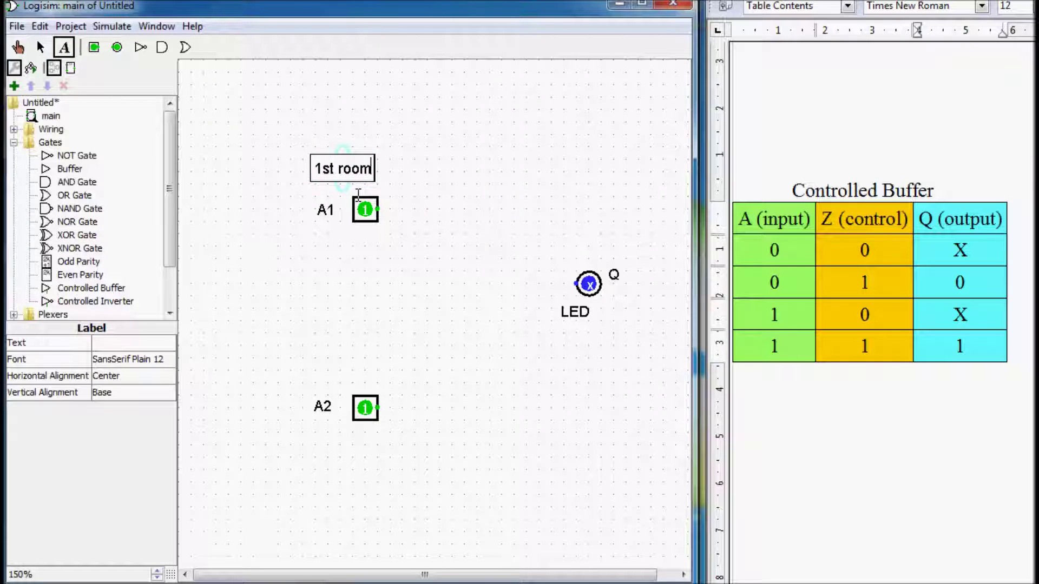
click(325, 368)
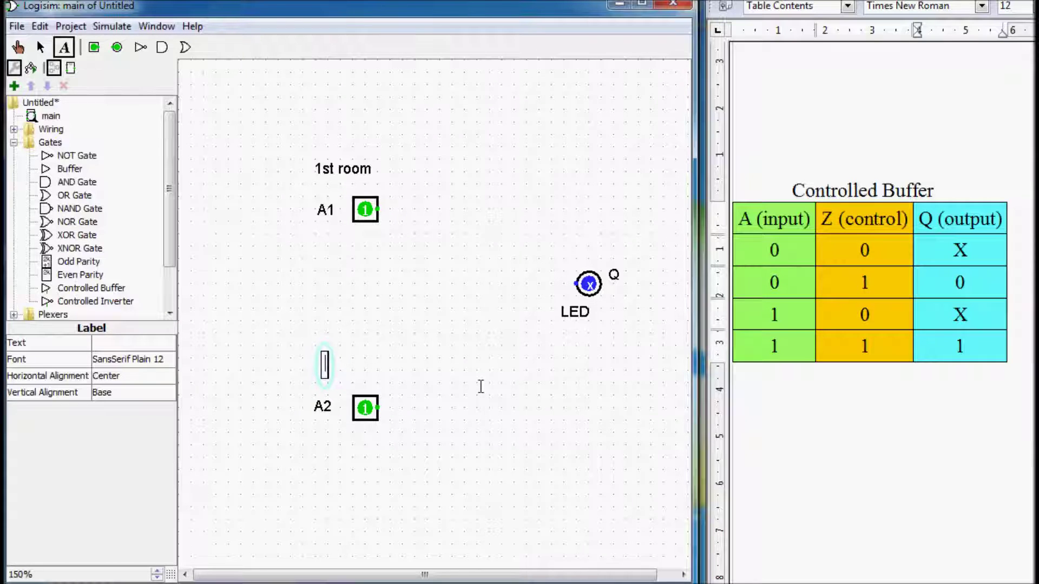
text(2nd room)
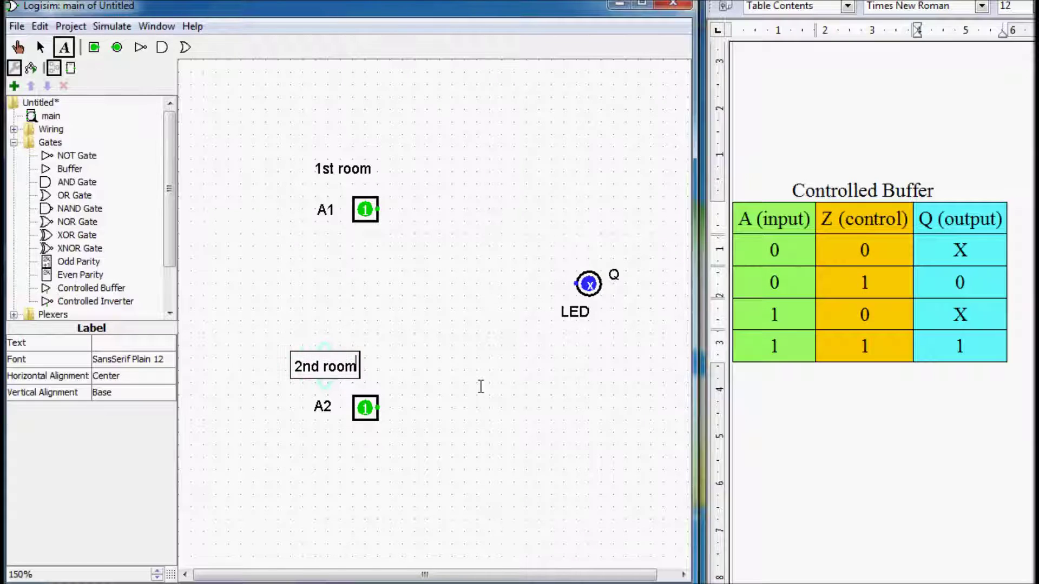
click(585, 246)
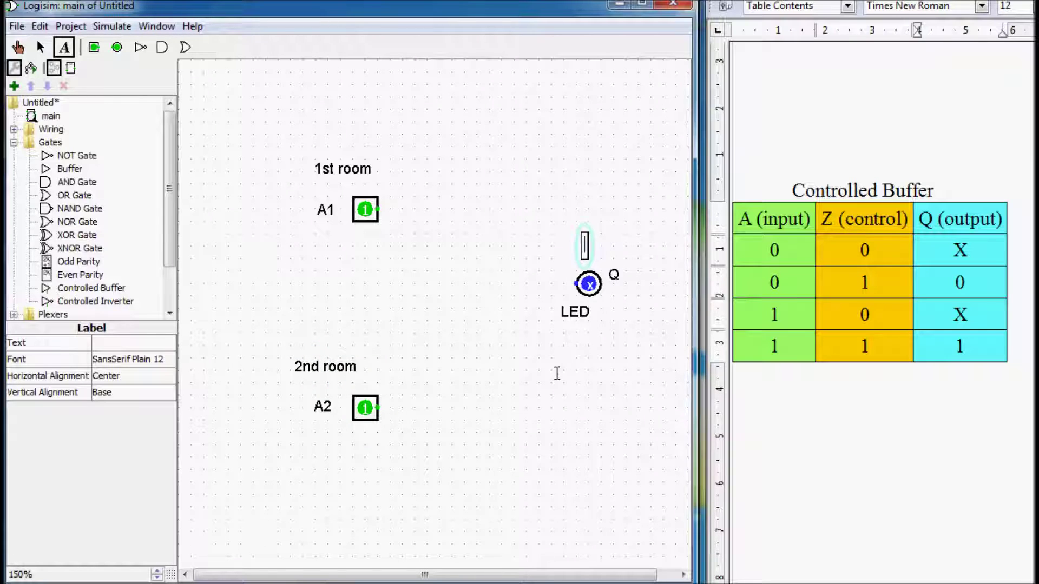
text(3rd )
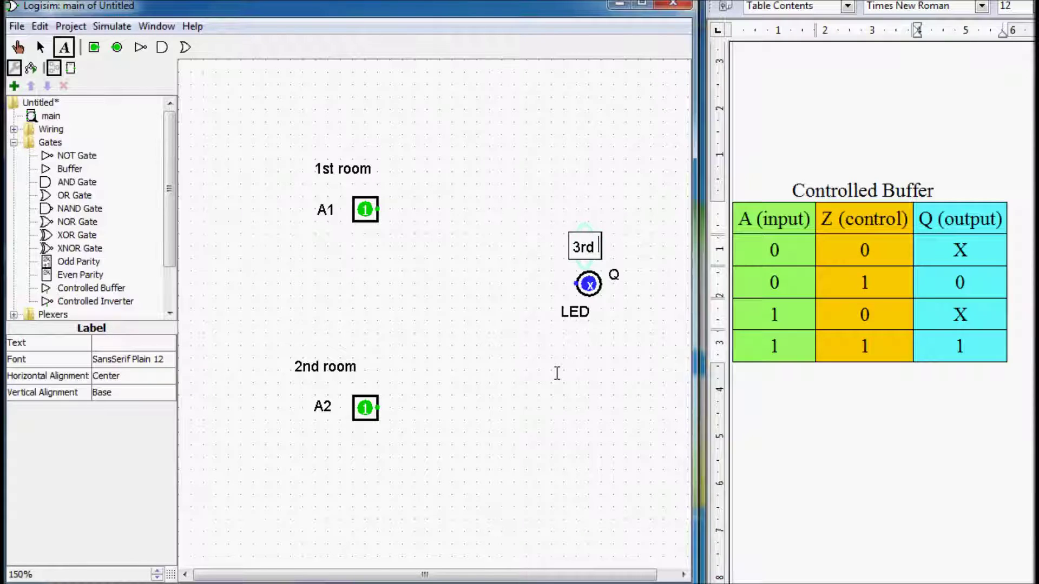
text(room)
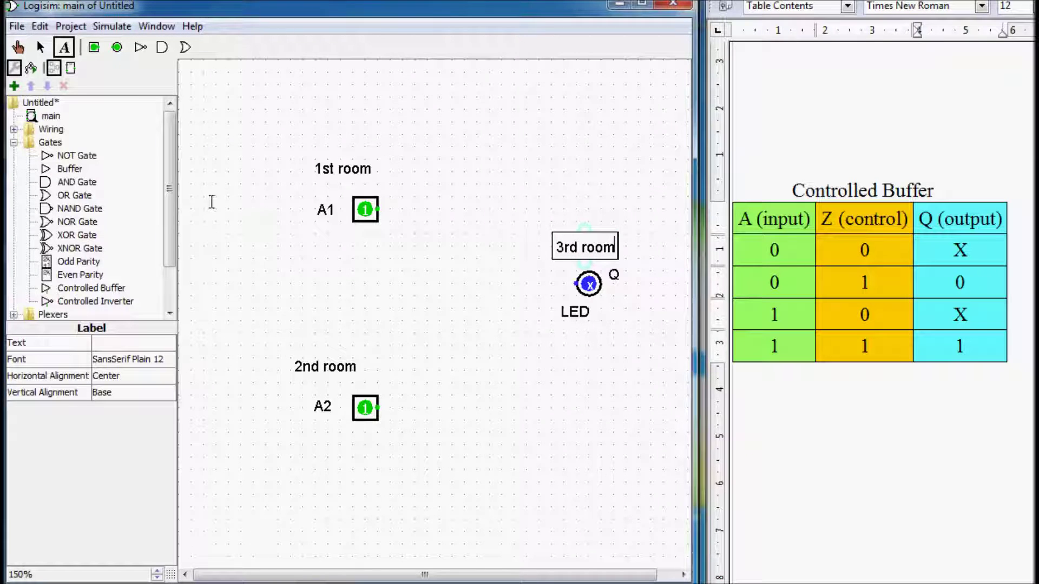
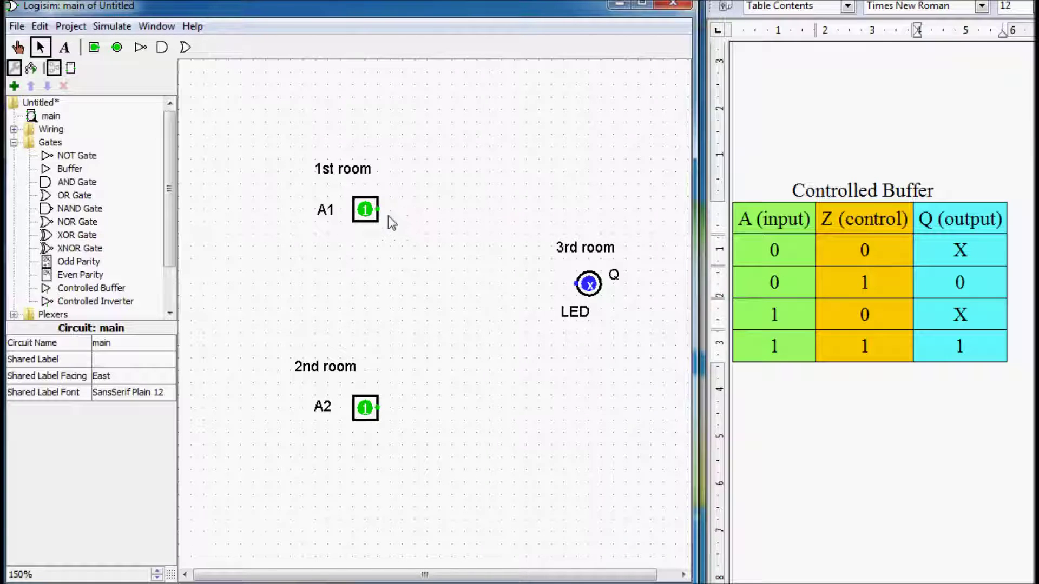
Wire inputs A1 and A2 directly to output Q and set A2 to 0 to test conflicting inputs.
drag(379, 211, 574, 285)
drag(379, 408, 489, 283)
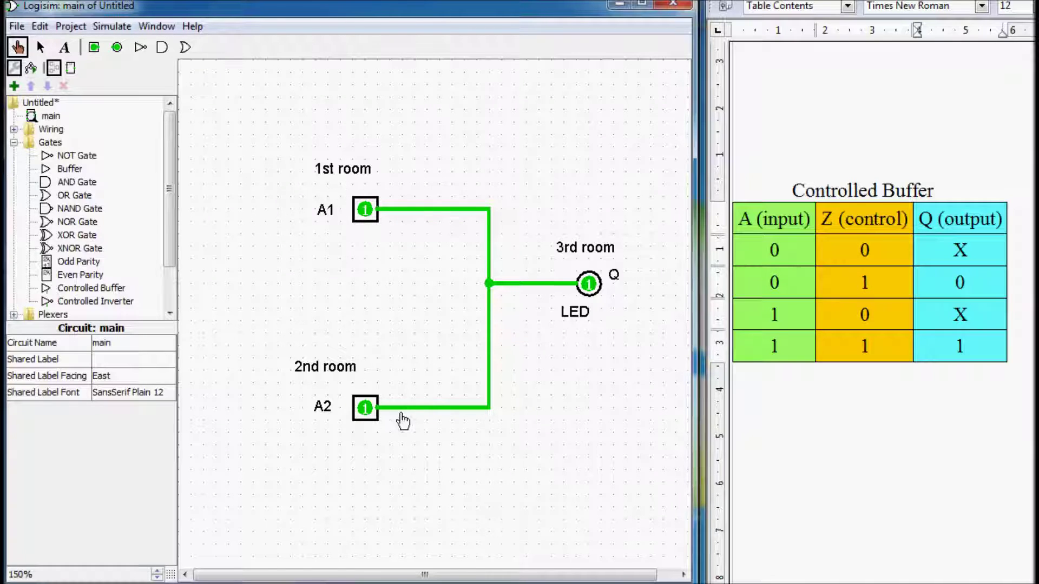
click(365, 410)
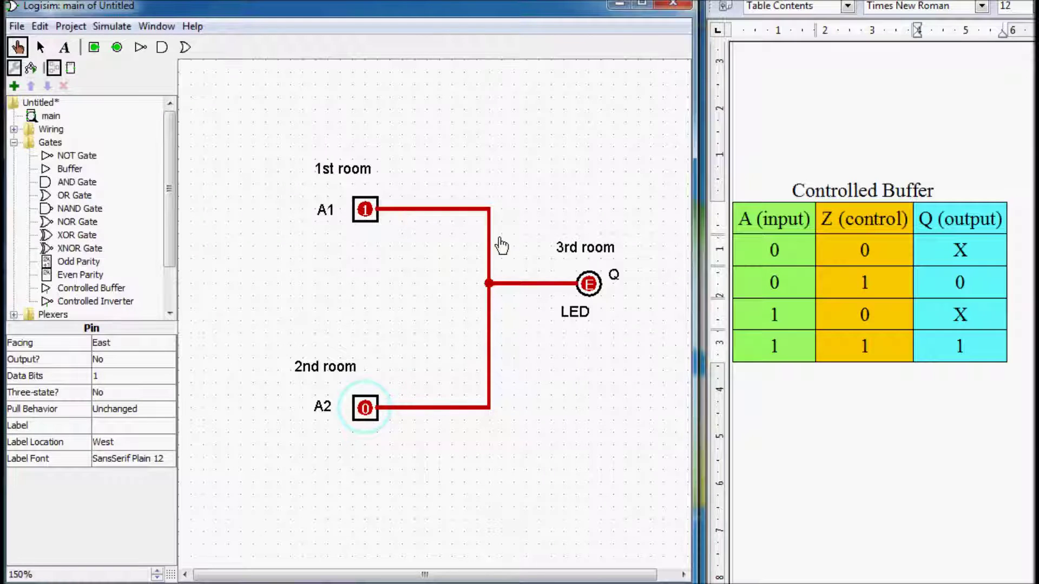
Delete all the wires connecting A1 and A2 to output Q.
click(40, 48)
drag(423, 179, 559, 453)
key(Delete)
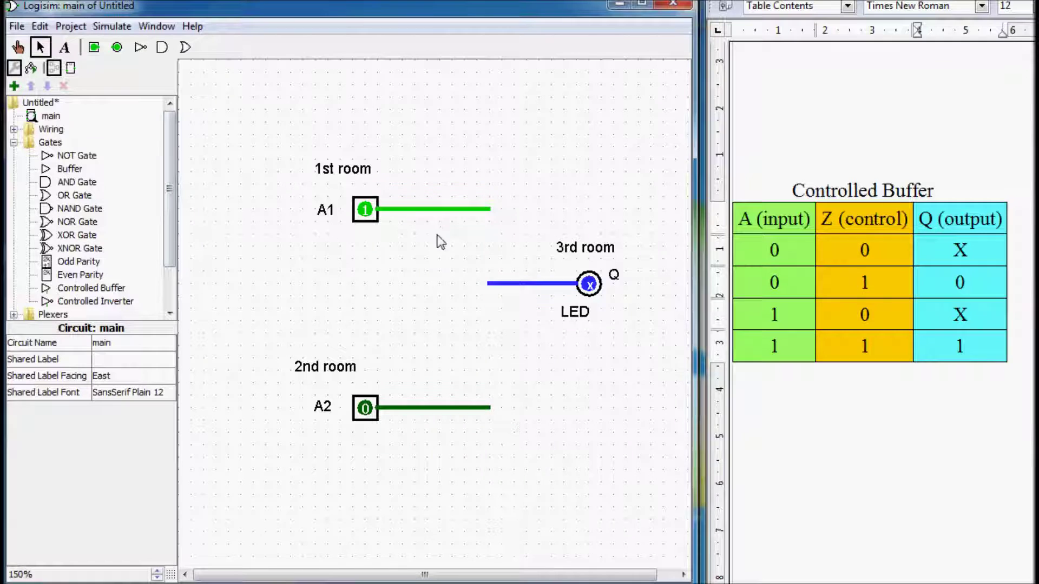
click(427, 208)
key(Delete)
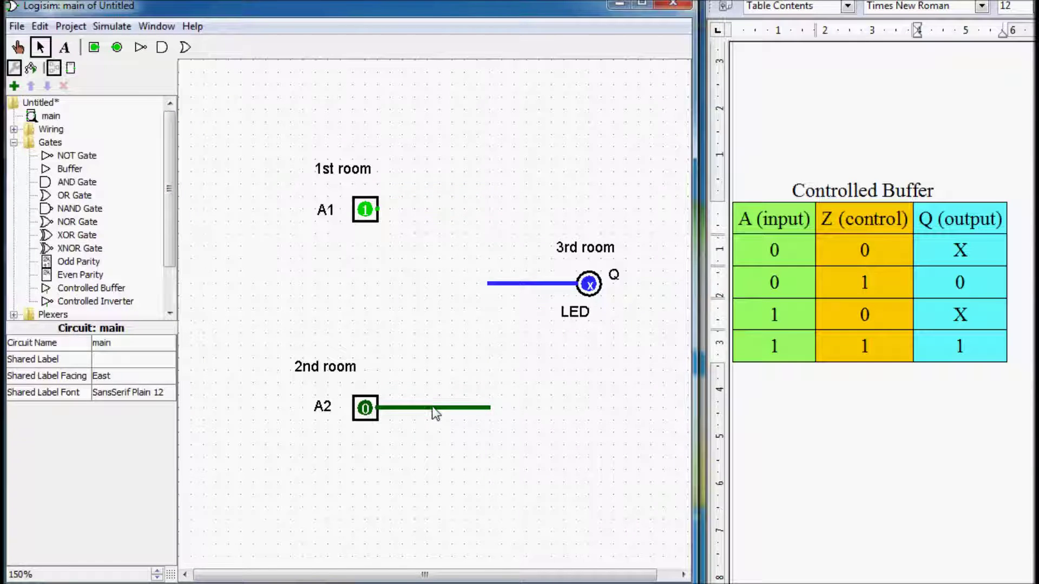
click(433, 408)
key(Delete)
click(532, 284)
key(Delete)
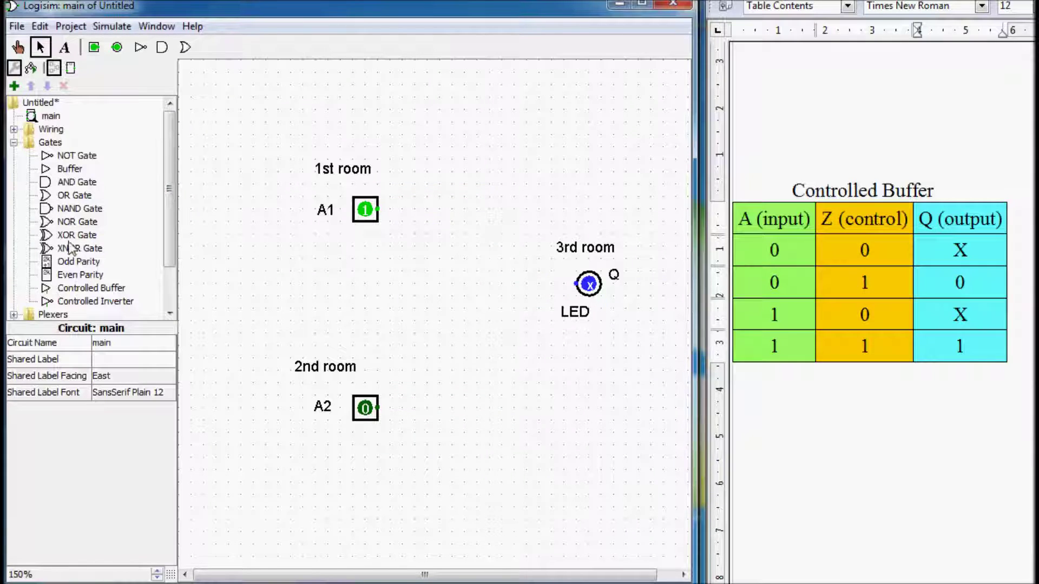
Place a Controlled Buffer facing east to the right of A1 and wire A1 to its input.
click(87, 288)
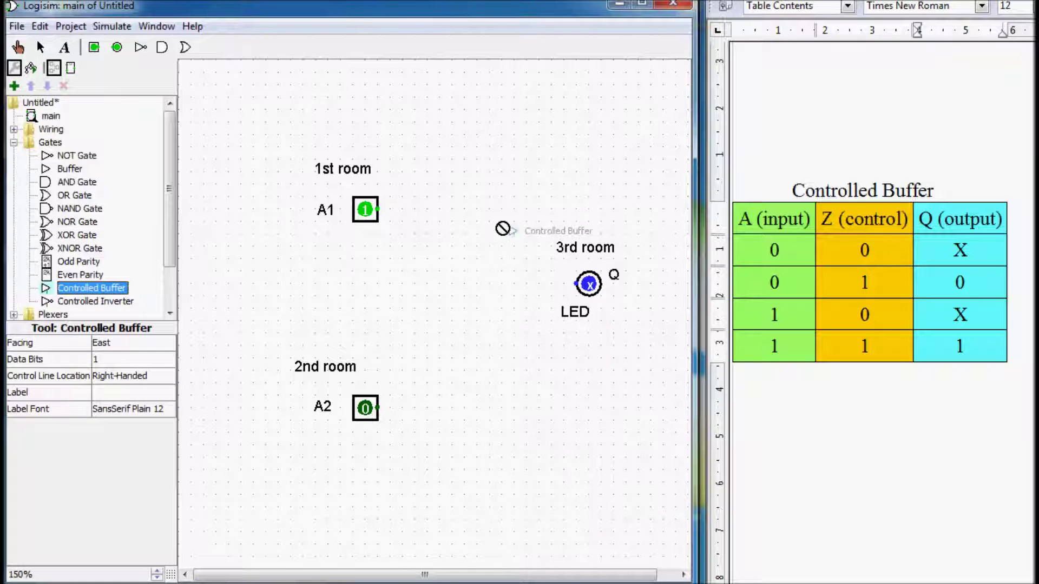
click(428, 209)
drag(378, 209, 402, 210)
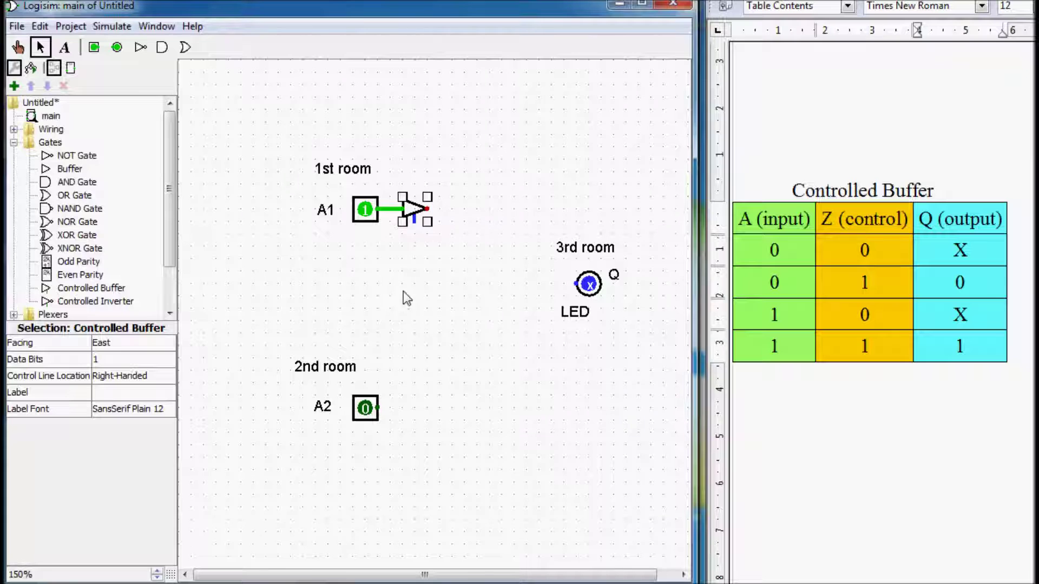
mouse_move(413, 207)
mouse_down()
mouse_move(420, 244)
mouse_move(424, 209)
mouse_up()
click(424, 292)
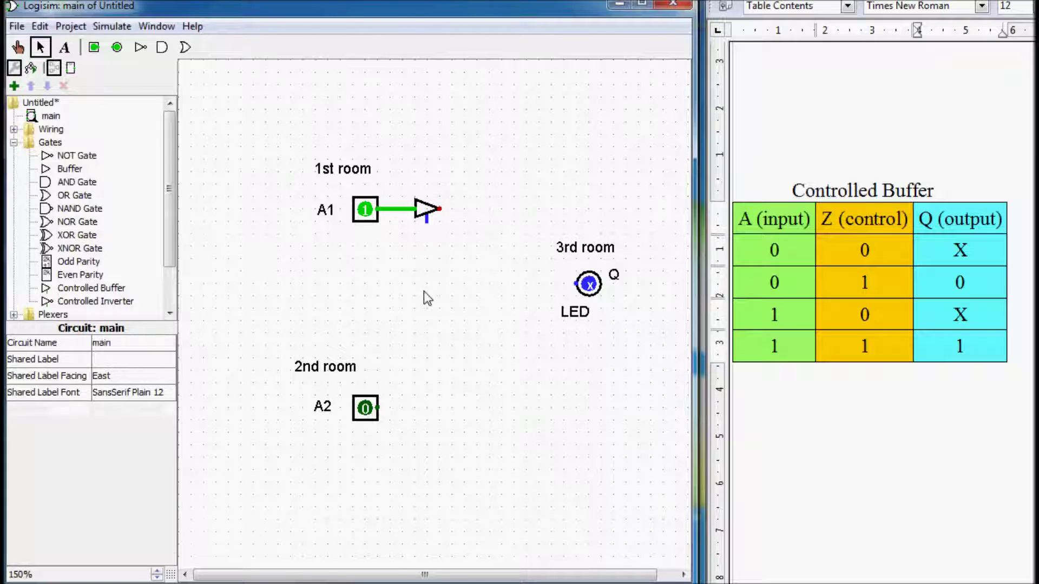
Duplicate the controlled buffer onto A2's line with its input wired, and join both buffer outputs to output Q.
click(430, 207)
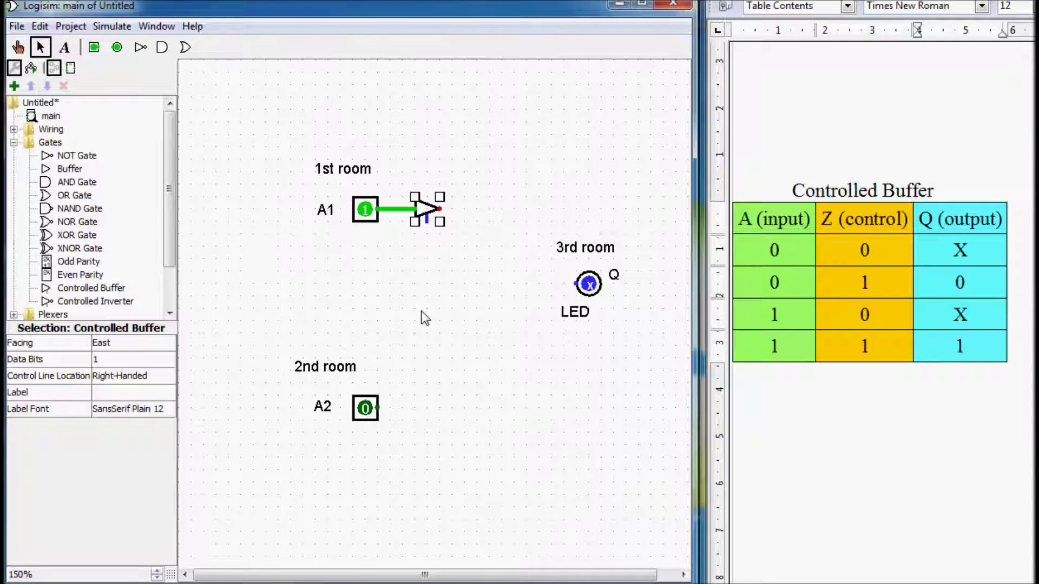
key(ctrl+d)
click(414, 407)
drag(412, 414, 425, 413)
click(387, 413)
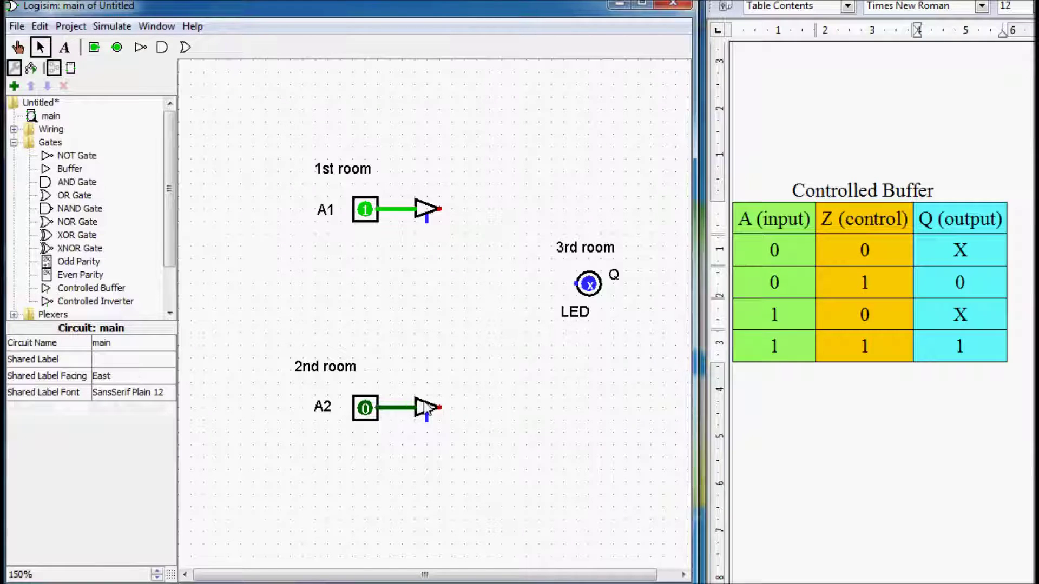
mouse_move(439, 210)
mouse_down()
mouse_move(467, 209)
mouse_move(512, 286)
mouse_move(577, 283)
mouse_up()
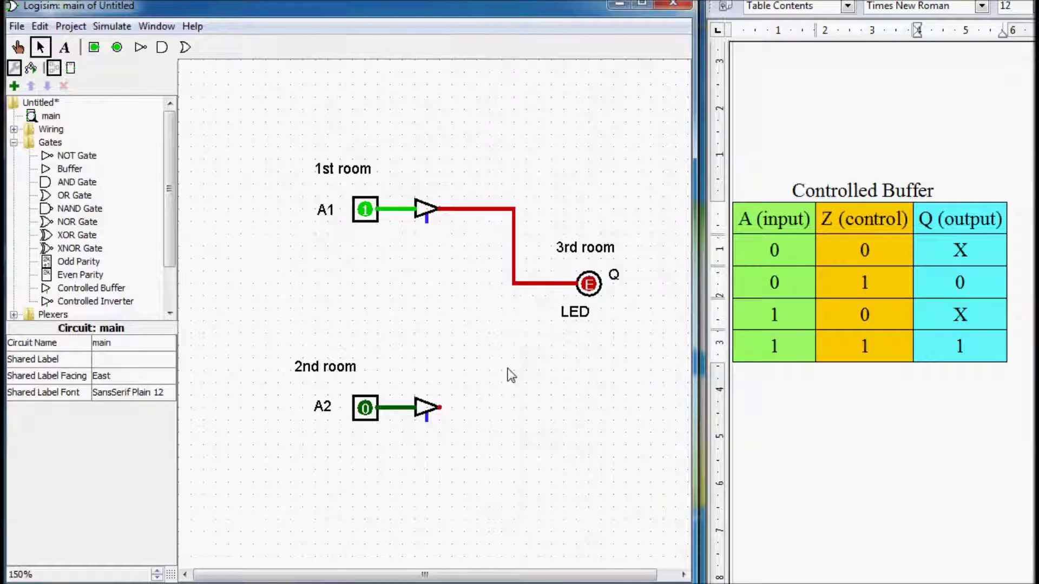
drag(439, 408, 514, 284)
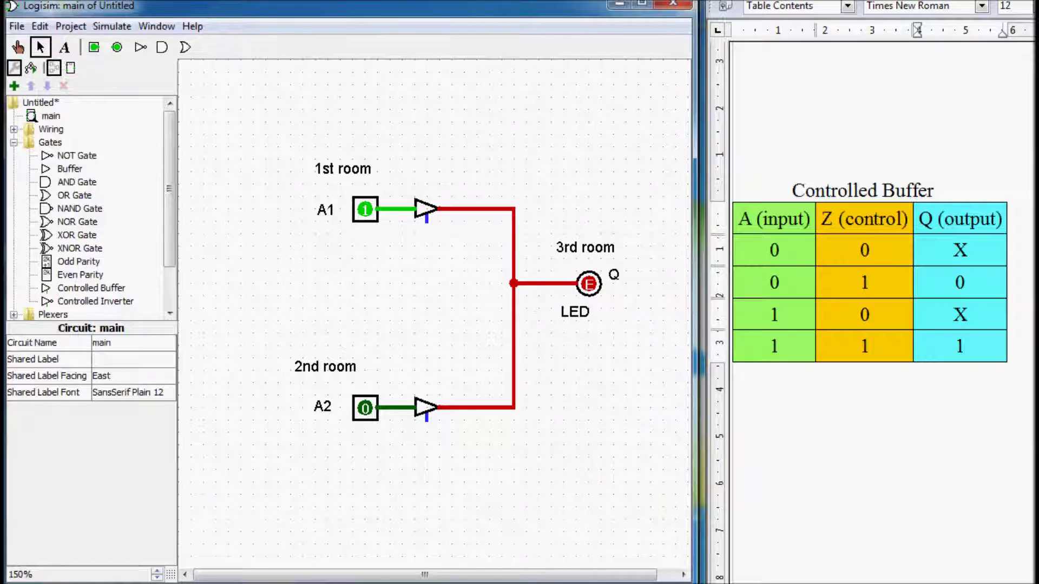
Add an input pin below A1 and another below A2, wiring each to the control line of its room's buffer.
click(94, 47)
click(378, 271)
drag(380, 272, 426, 218)
click(94, 50)
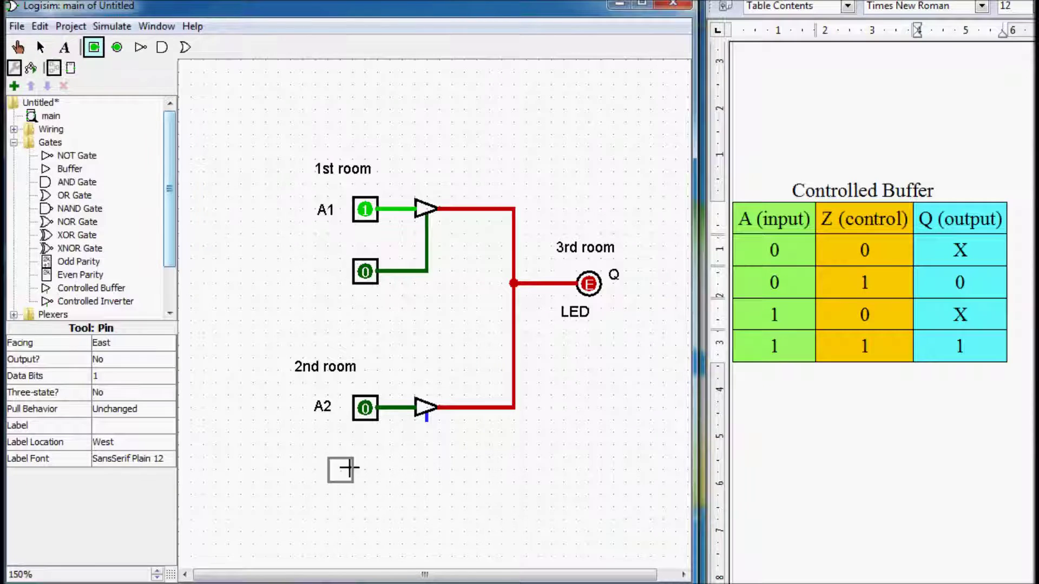
click(353, 470)
drag(366, 470, 427, 418)
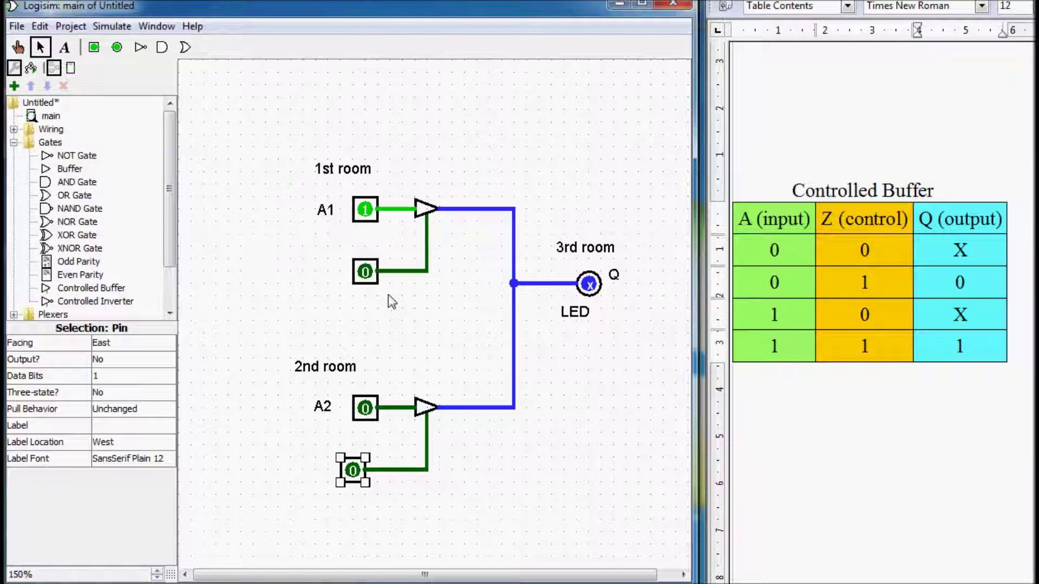
Label the first room's control pin Z1 and the second room's control pin Z2.
click(64, 47)
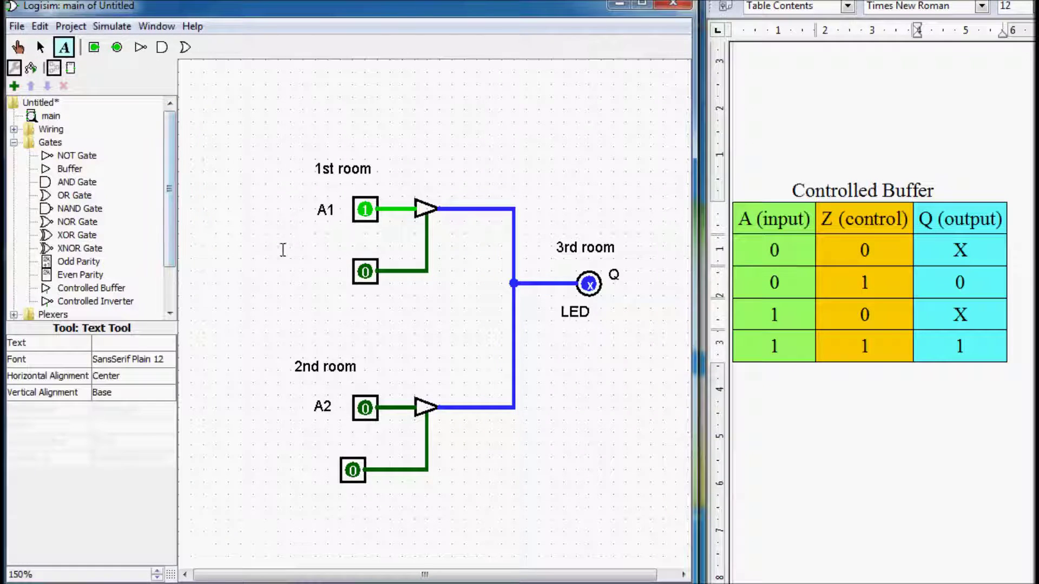
click(327, 268)
text(Z1)
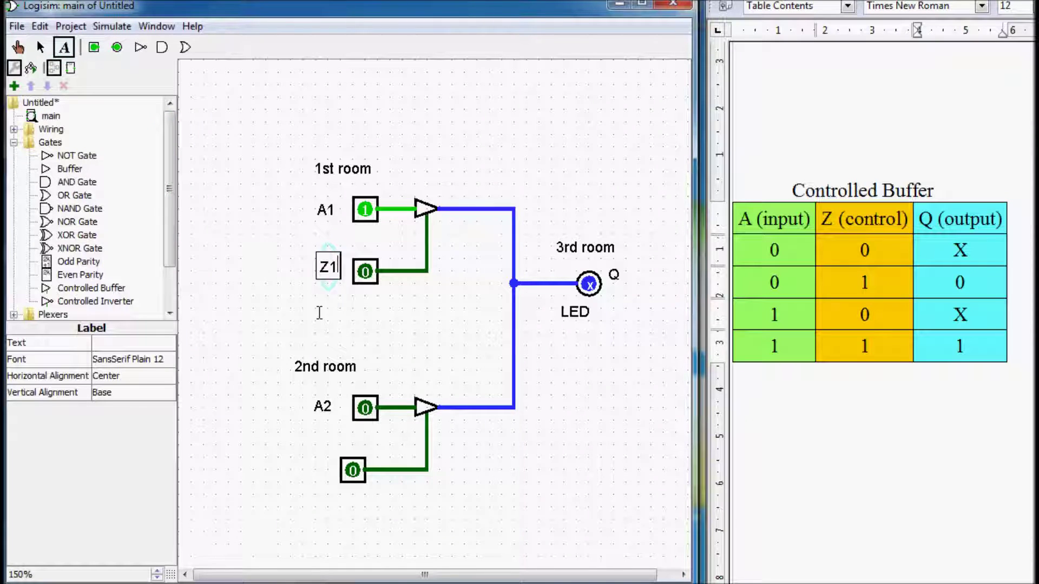
click(315, 480)
text(Z2)
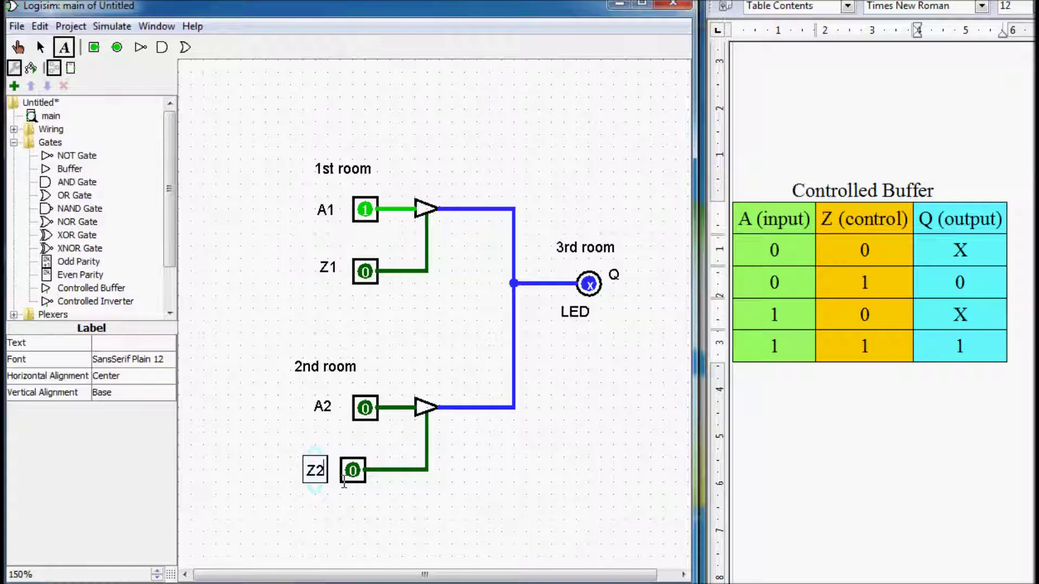
click(39, 47)
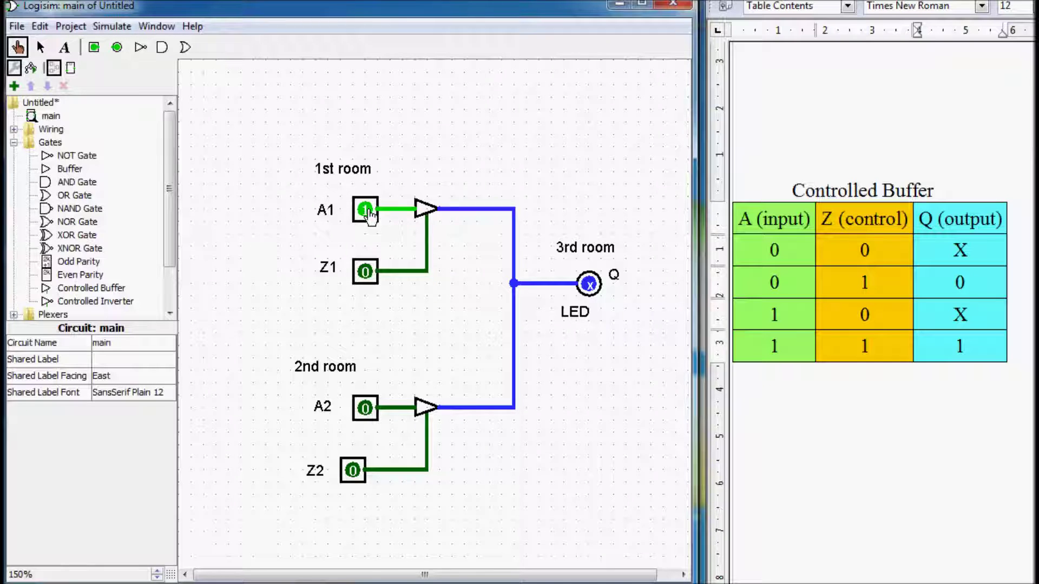
Set Z1 to 1 and toggle A1 repeatedly to test the first room's control of the LED, leaving A1 at 1.
click(366, 276)
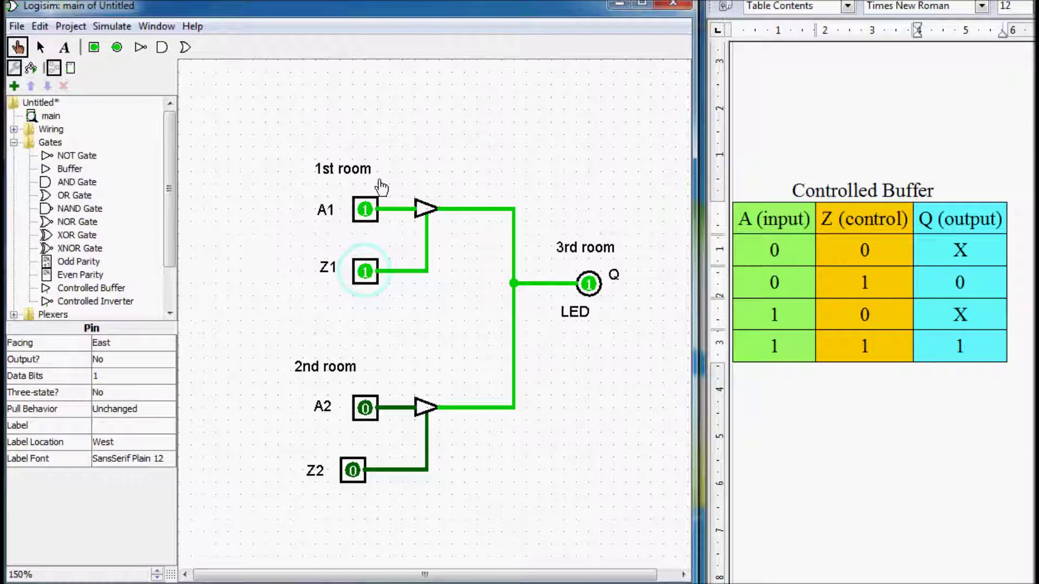
click(365, 212)
click(365, 212)
click(366, 212)
click(366, 212)
click(365, 212)
click(366, 212)
click(365, 212)
click(366, 211)
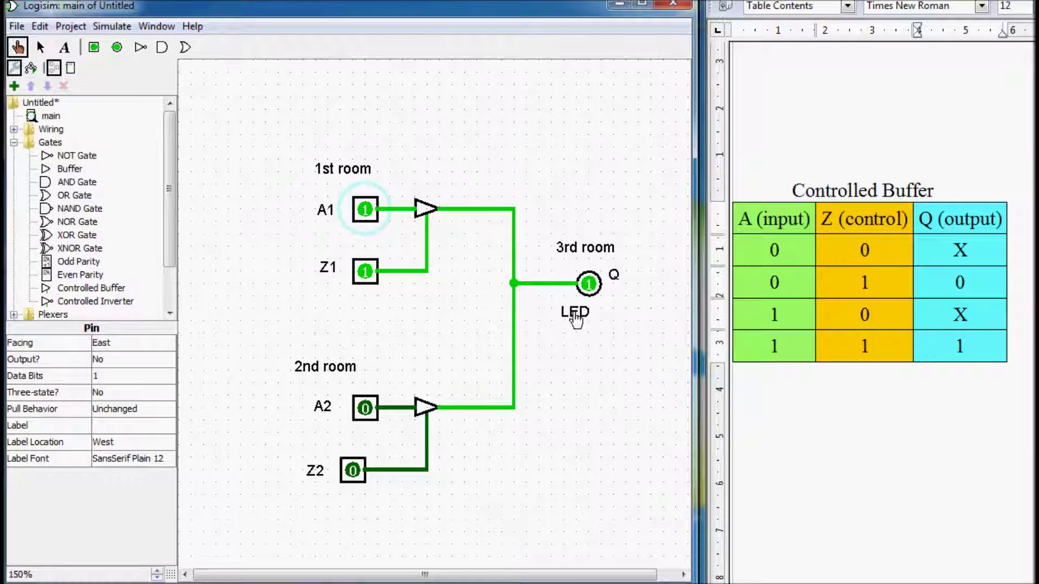
click(366, 213)
click(366, 214)
Toggle A2 repeatedly with Z2 still at 0 to test the disabled second room, leaving A2 at 1.
click(365, 411)
click(366, 411)
click(365, 410)
click(365, 410)
click(365, 410)
click(366, 410)
click(366, 411)
click(366, 410)
click(366, 410)
Hand control to the second room by setting Z1 to 0 and Z2 to 1, and toggle A2 repeatedly, leaving it at 1.
click(365, 272)
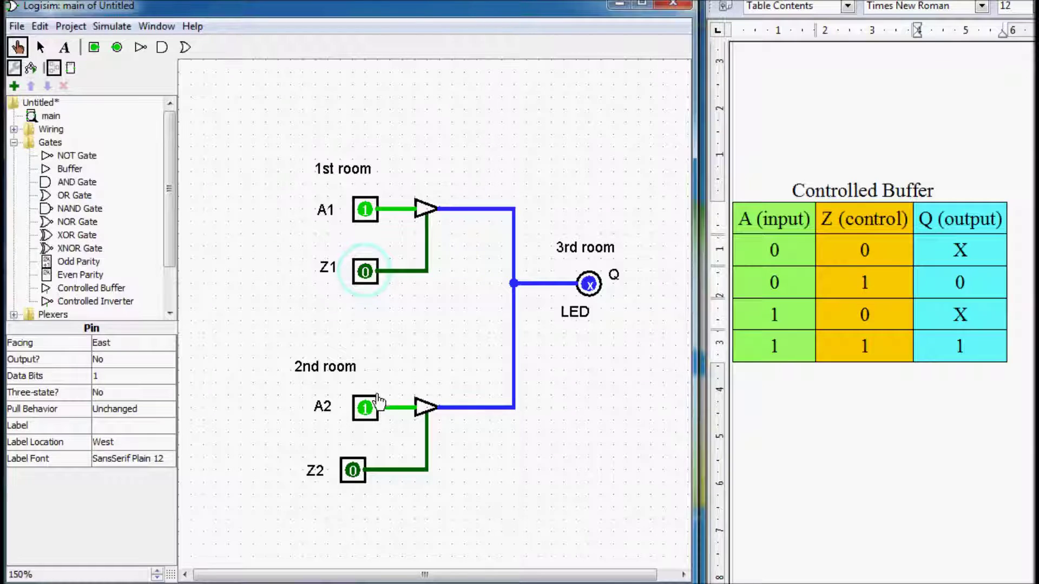
click(351, 471)
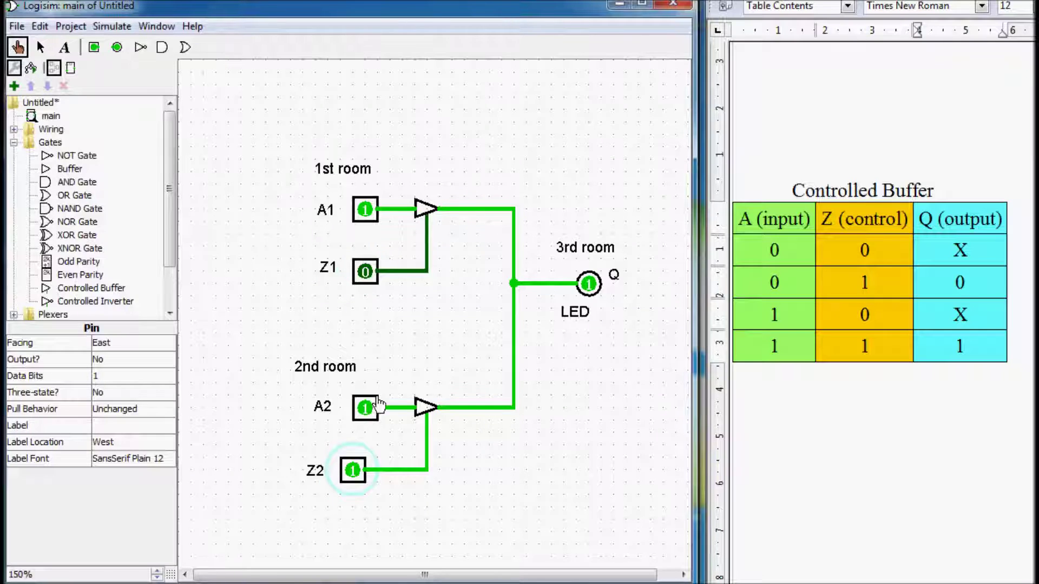
click(364, 415)
click(365, 415)
click(364, 414)
click(366, 415)
click(366, 414)
click(365, 413)
click(366, 415)
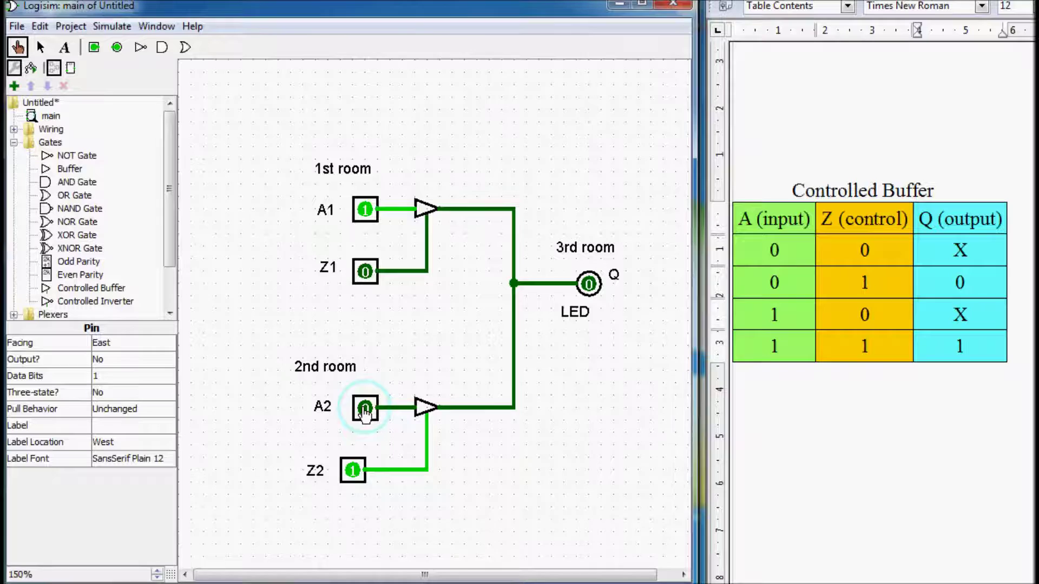
click(365, 414)
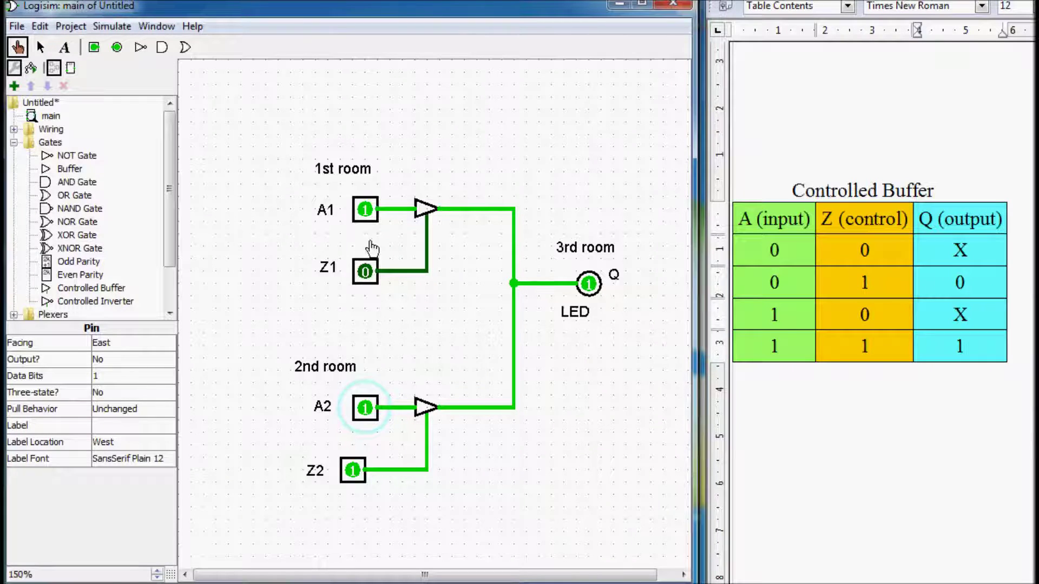
Set Z1 to 1 and A2 to 0 to test conflicting inputs with both buffers enabled.
click(366, 272)
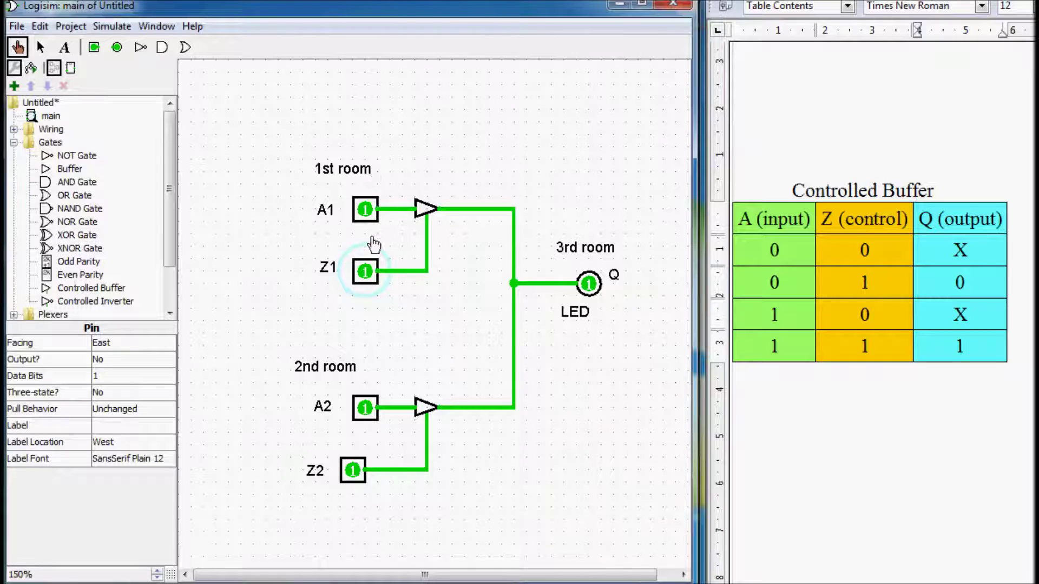
click(366, 411)
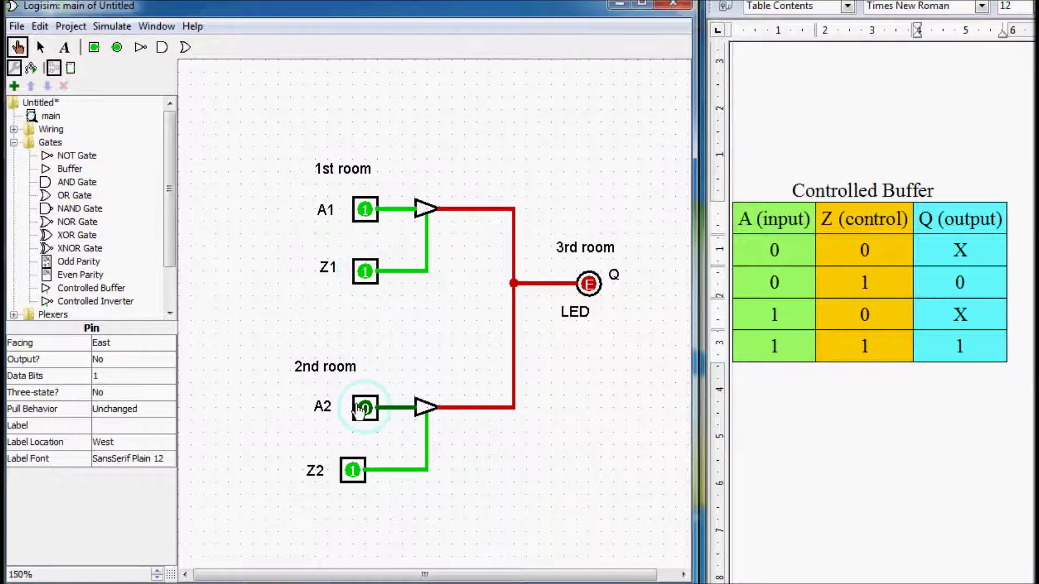
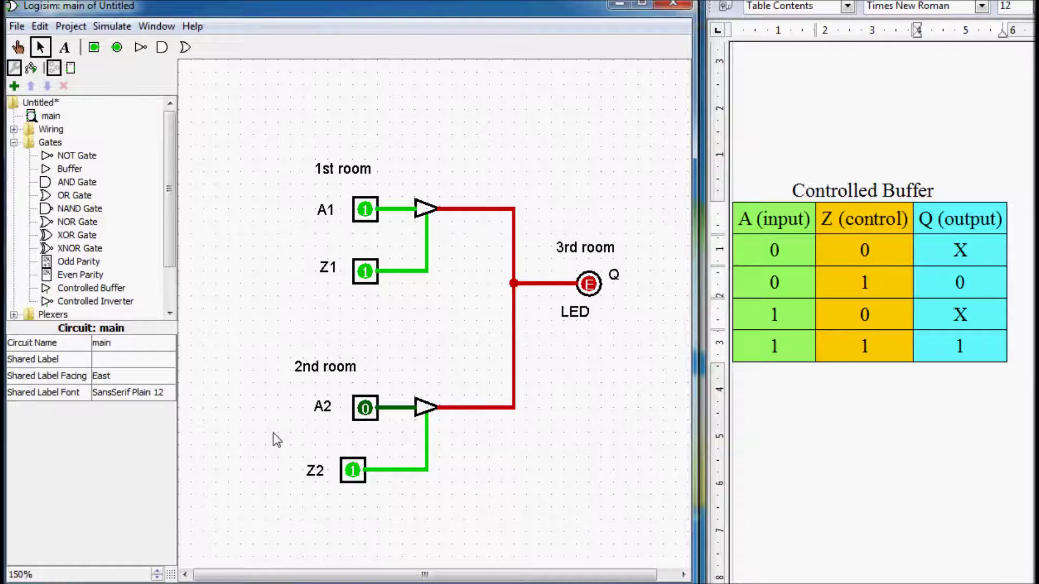
Delete the Z2 input with its label and the control wires of both controlled buffers.
drag(344, 480, 466, 519)
key(Delete)
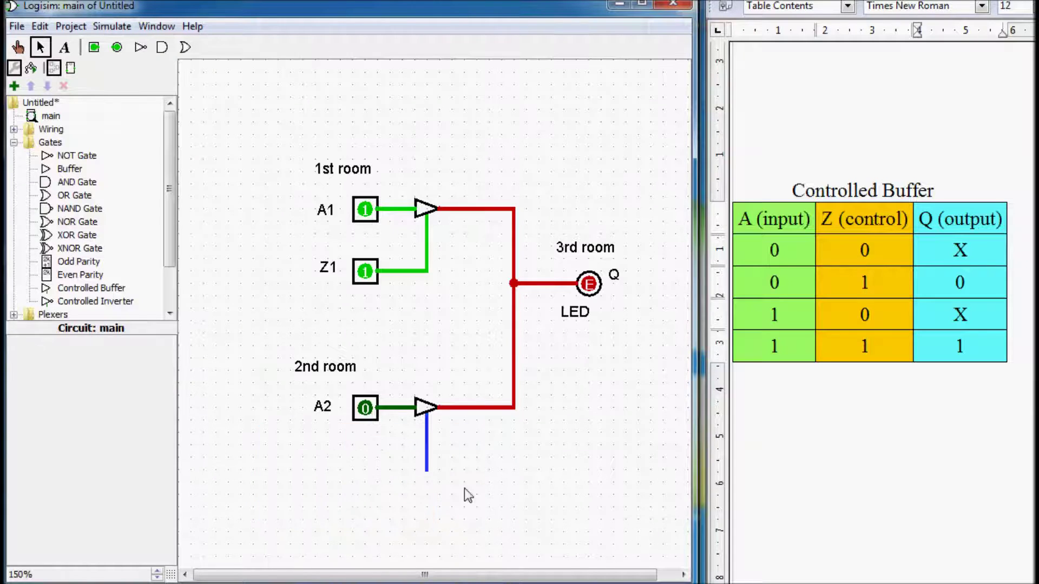
drag(433, 445, 427, 423)
click(415, 271)
key(Delete)
click(423, 242)
key(Delete)
Move the Z1 input and its label left to make room for a gate between Z1 and the buffers.
drag(294, 235, 419, 323)
drag(371, 268, 321, 279)
click(267, 452)
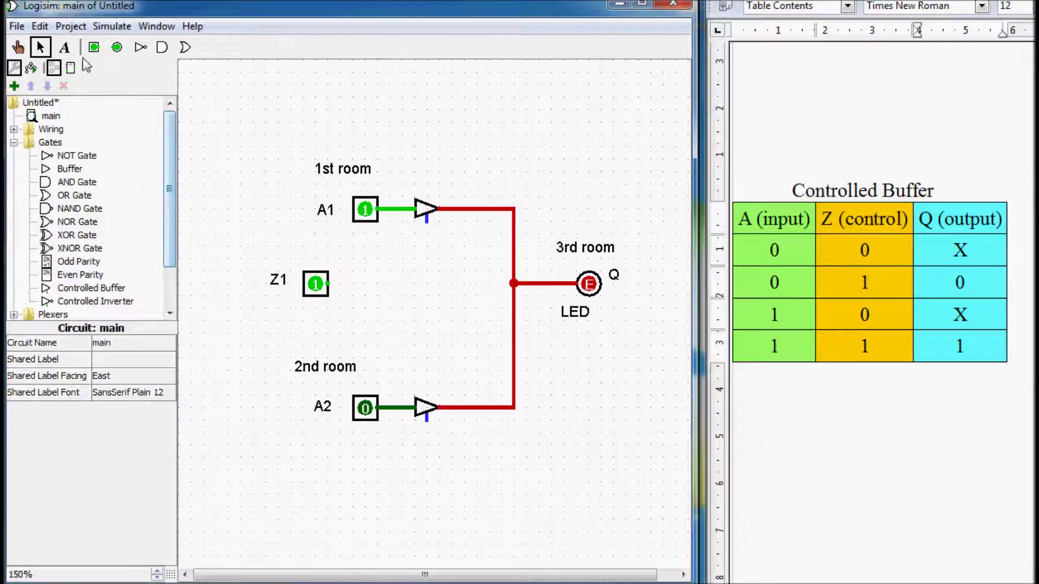
Place a NOT gate between the two buffers and align the Z1 input and label with the gate's input.
click(77, 155)
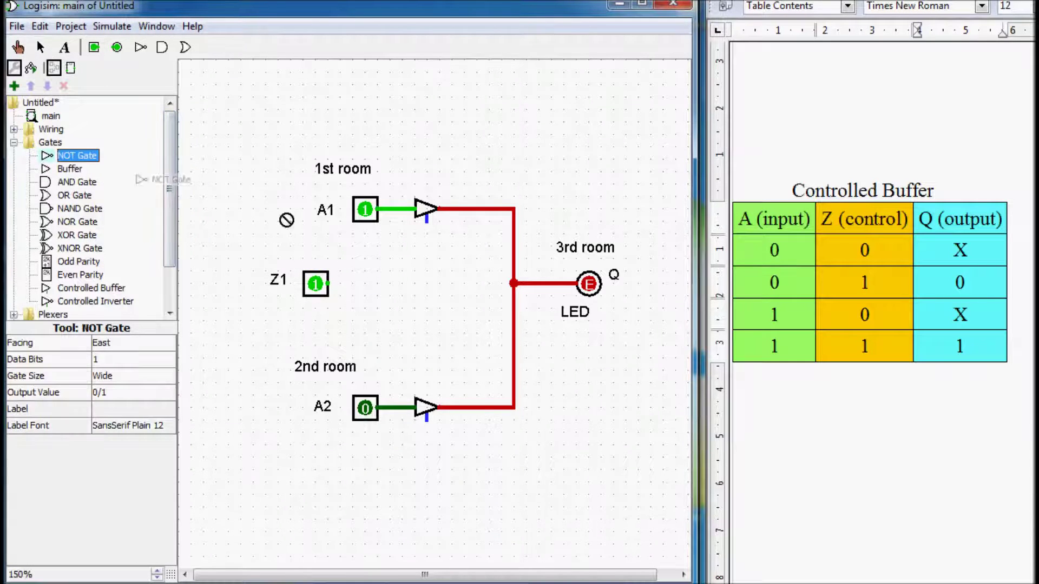
click(414, 295)
drag(270, 264, 340, 307)
drag(245, 250, 325, 306)
click(363, 338)
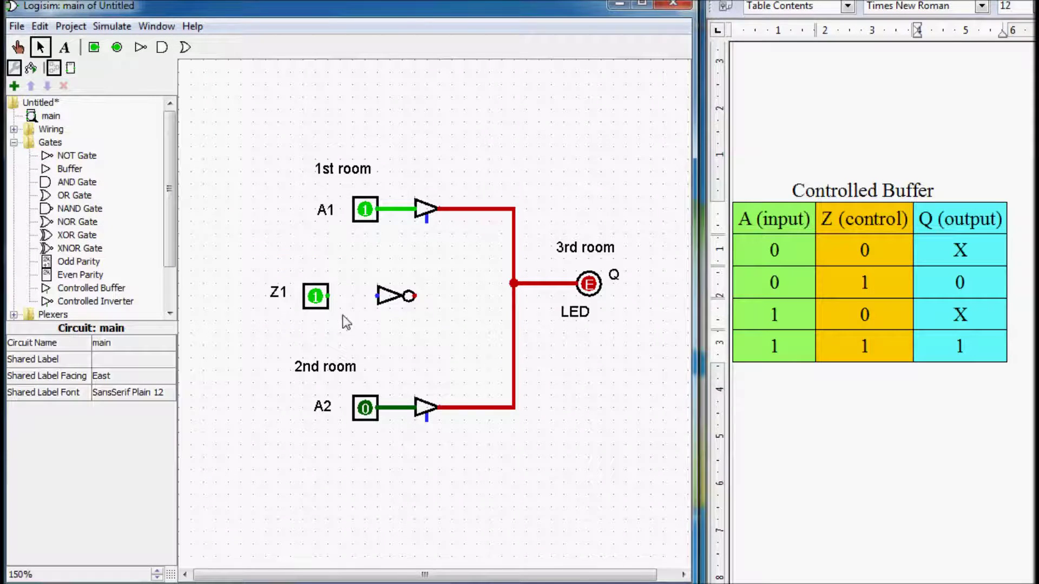
Wire Z1 to the first room's buffer control and the NOT gate's input, and the gate's output to the second room's buffer control.
drag(323, 294, 365, 252)
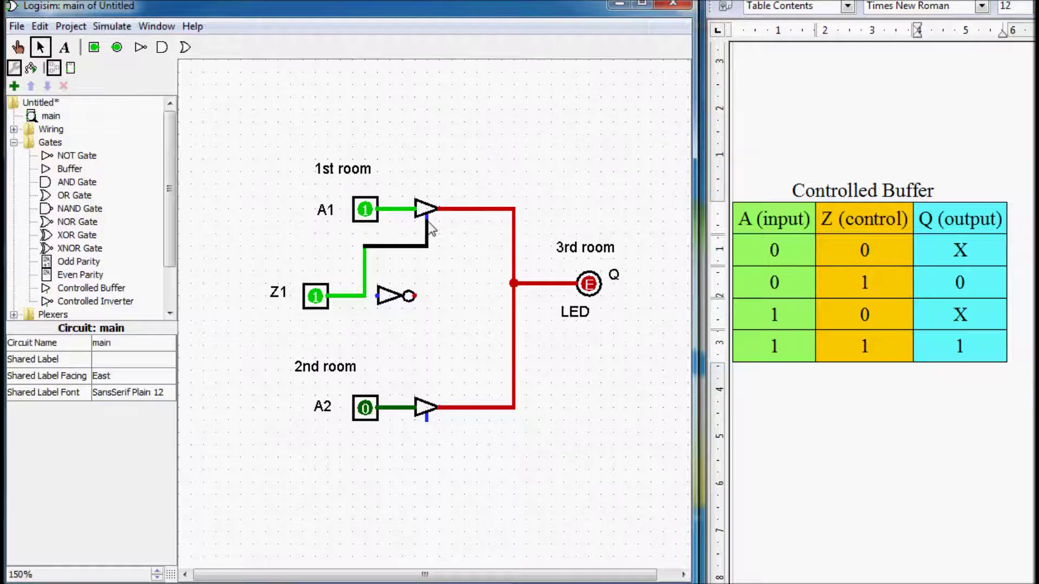
drag(365, 278, 377, 296)
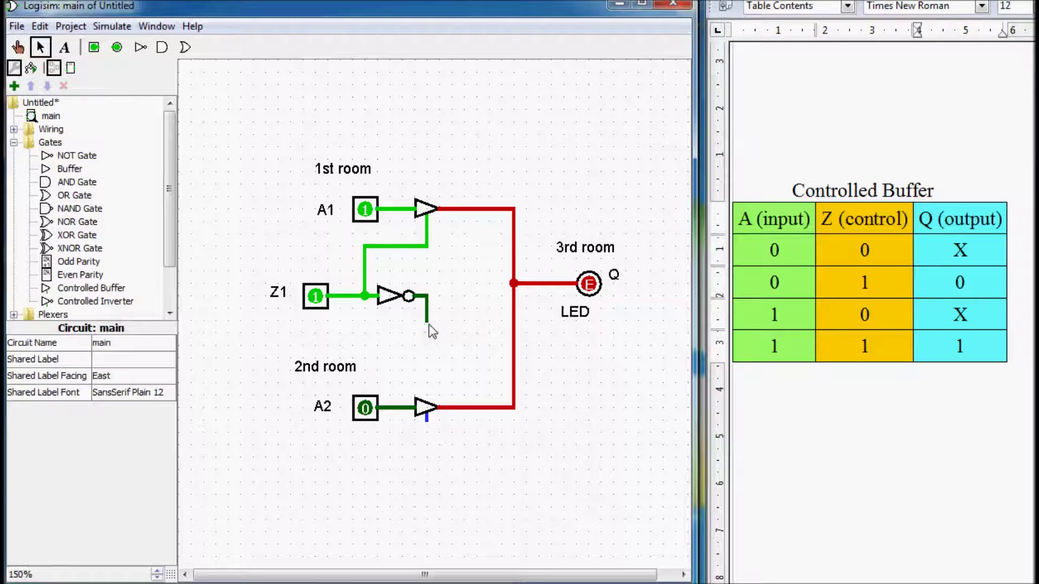
mouse_move(428, 323)
mouse_down()
mouse_move(401, 340)
mouse_move(399, 451)
mouse_move(425, 418)
mouse_up()
Toggle A1 repeatedly with Z1 at 1 to test the first room's control of the LED, leaving A1 at 1.
click(18, 47)
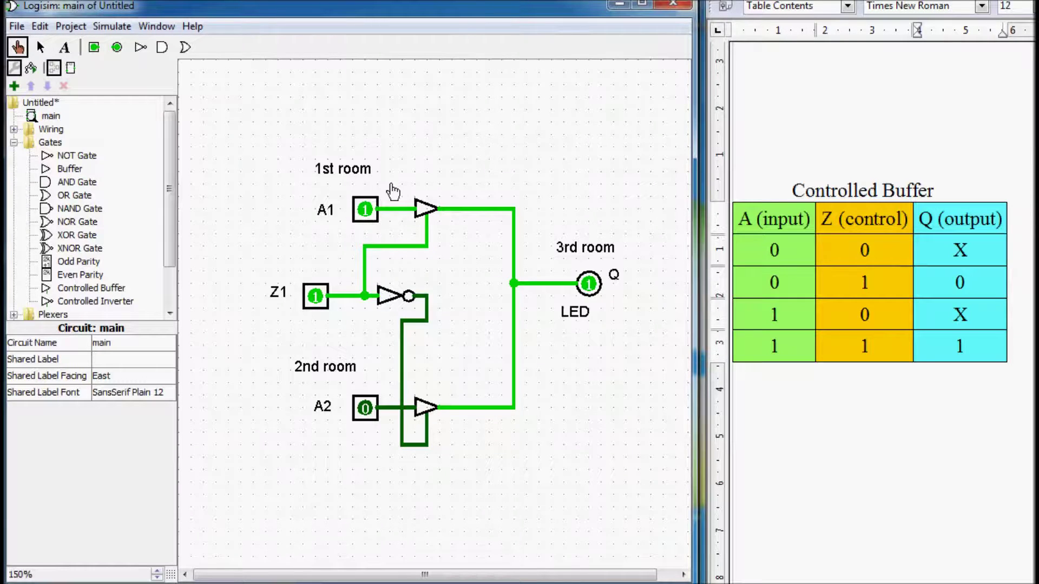
click(362, 212)
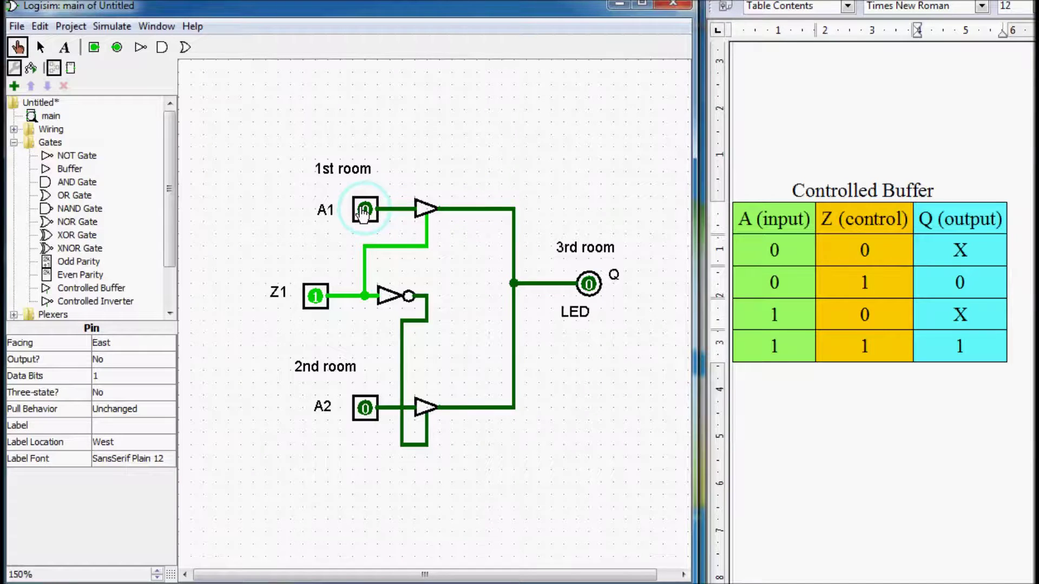
click(363, 212)
click(364, 210)
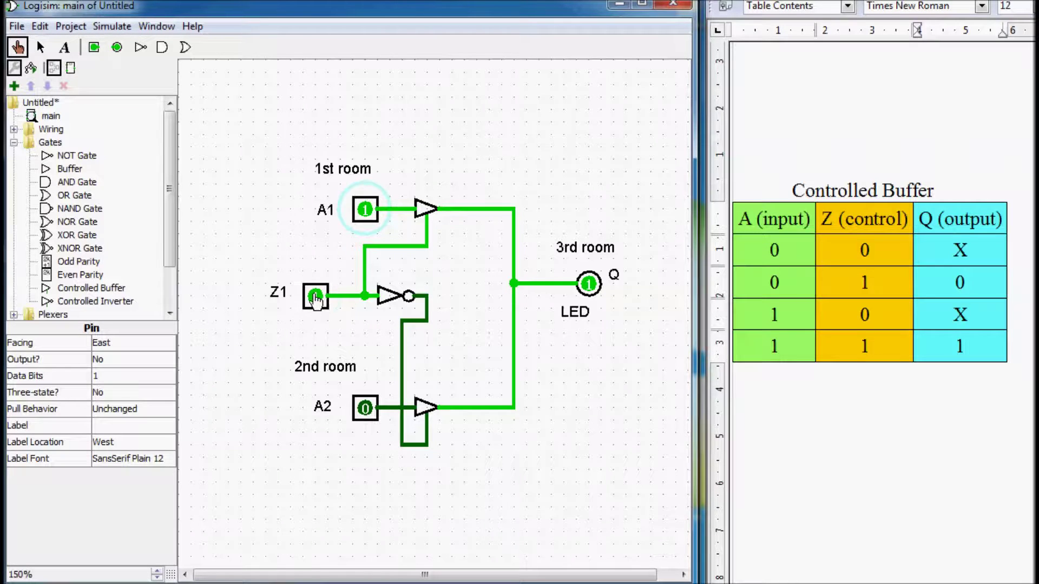
Set Z1 to 0 to enable the second room and toggle A2 repeatedly to test the LED, leaving A2 at 1.
click(316, 296)
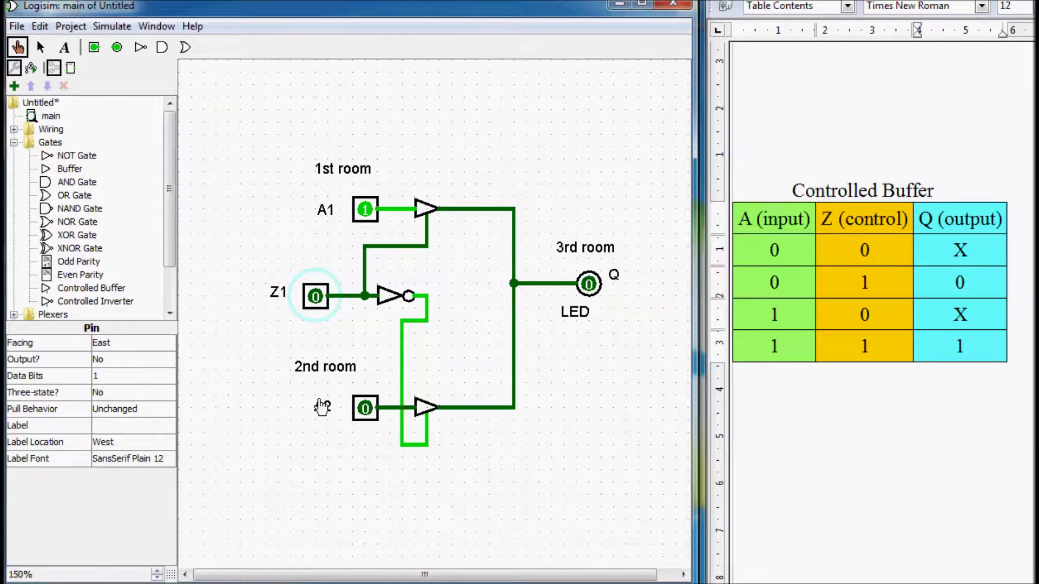
click(365, 408)
click(365, 408)
click(365, 408)
click(365, 409)
click(365, 408)
click(365, 409)
click(366, 408)
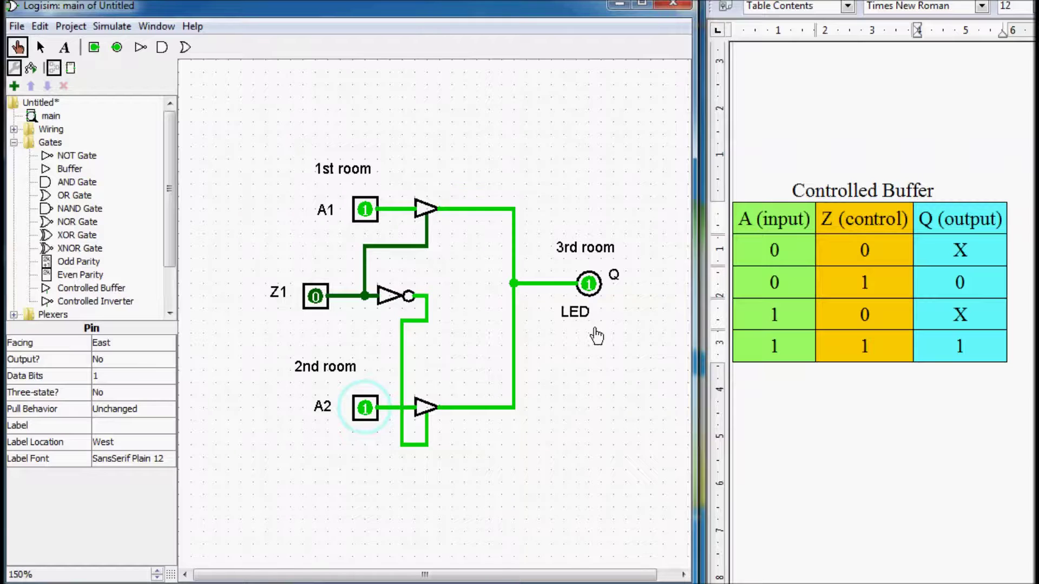